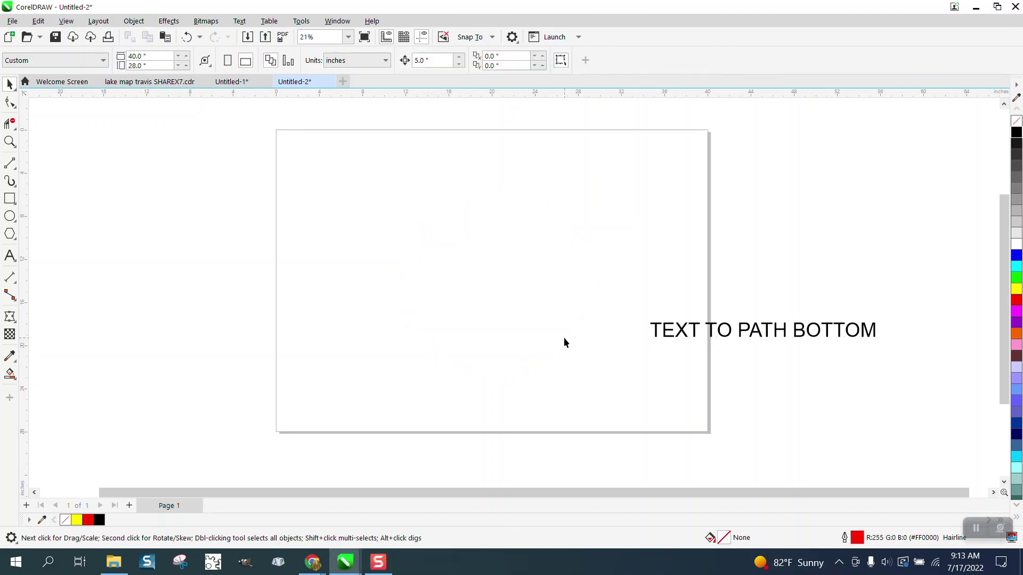
Step: Draw a circle with the Ellipse tool and centre it on the page with P
{"action": "left_click", "coordinate": [10, 216]}
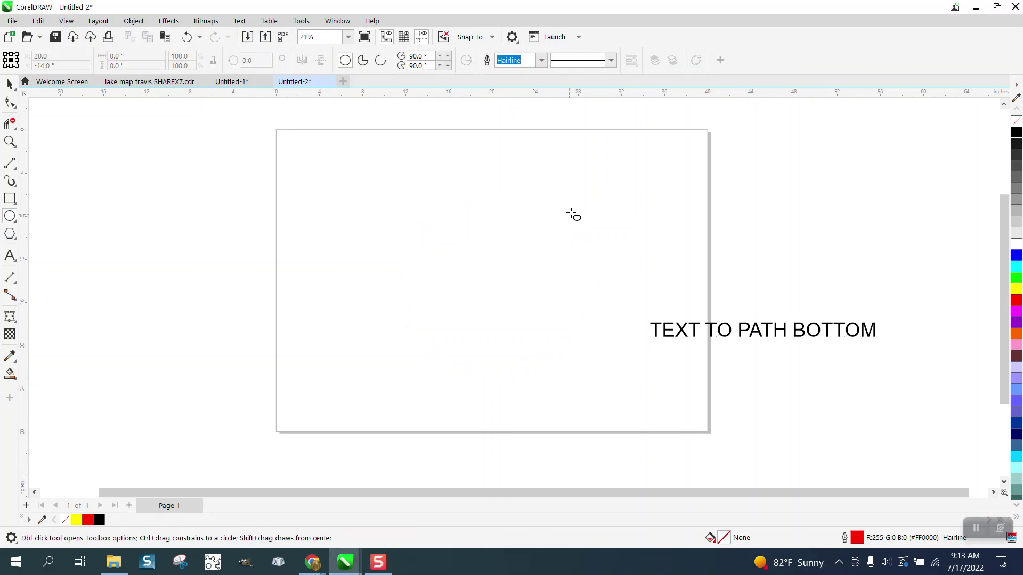
{"action": "left_click_drag", "start_coordinate": [576, 211], "coordinate": [391, 367]}
{"action": "left_click", "coordinate": [10, 83]}
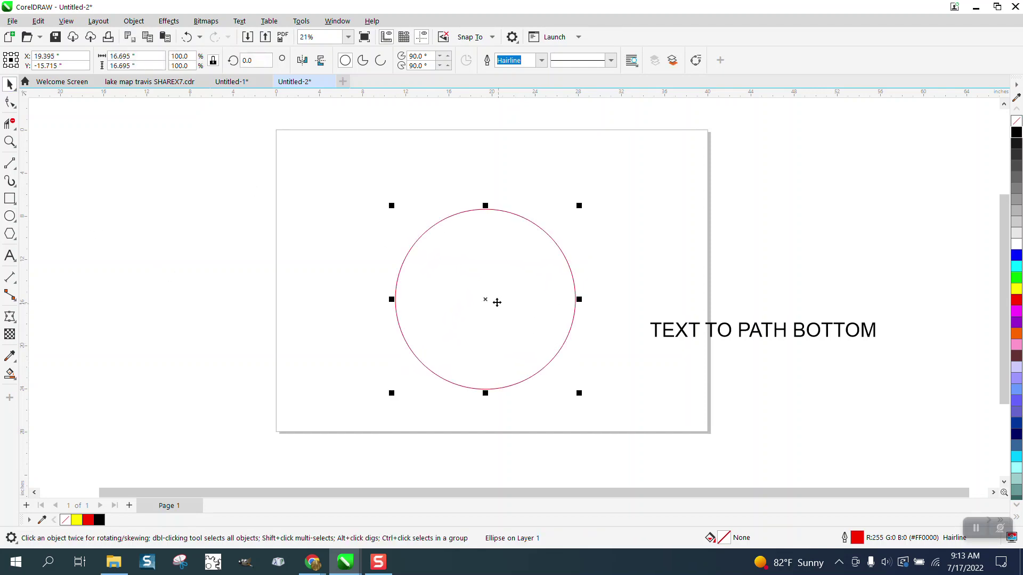
{"action": "key", "text": "p"}
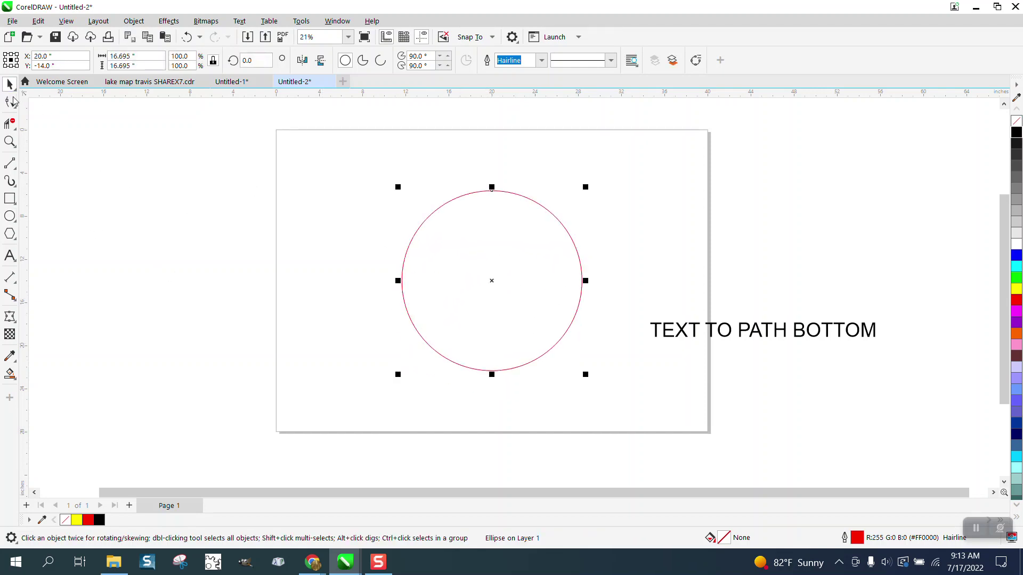
Step: Fit 'TEXT TO PATH BOTTOM' to the circle's bottom, mirror it upright, and offset it outward
{"action": "left_click", "coordinate": [765, 335]}
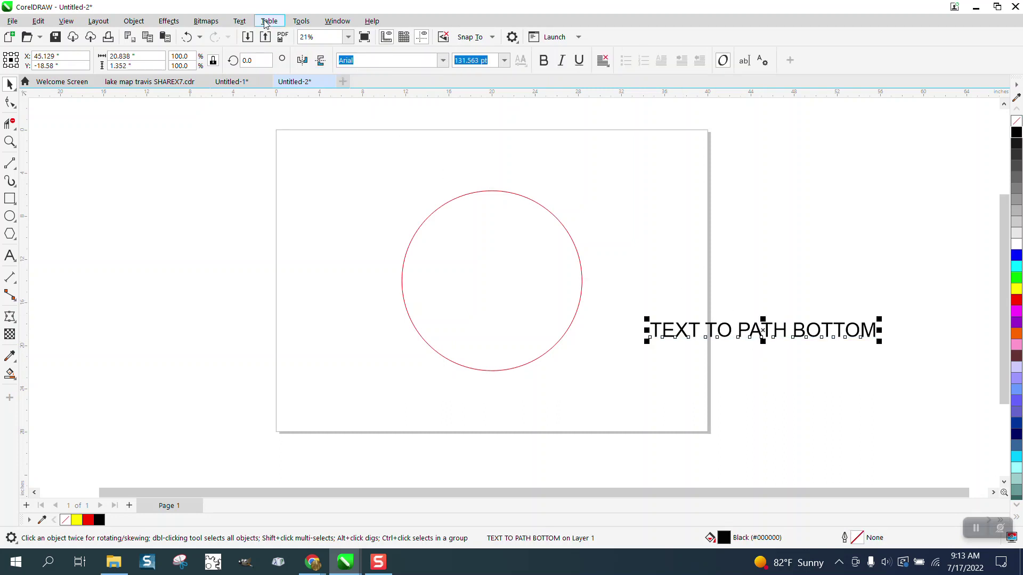
{"action": "left_click", "coordinate": [242, 22]}
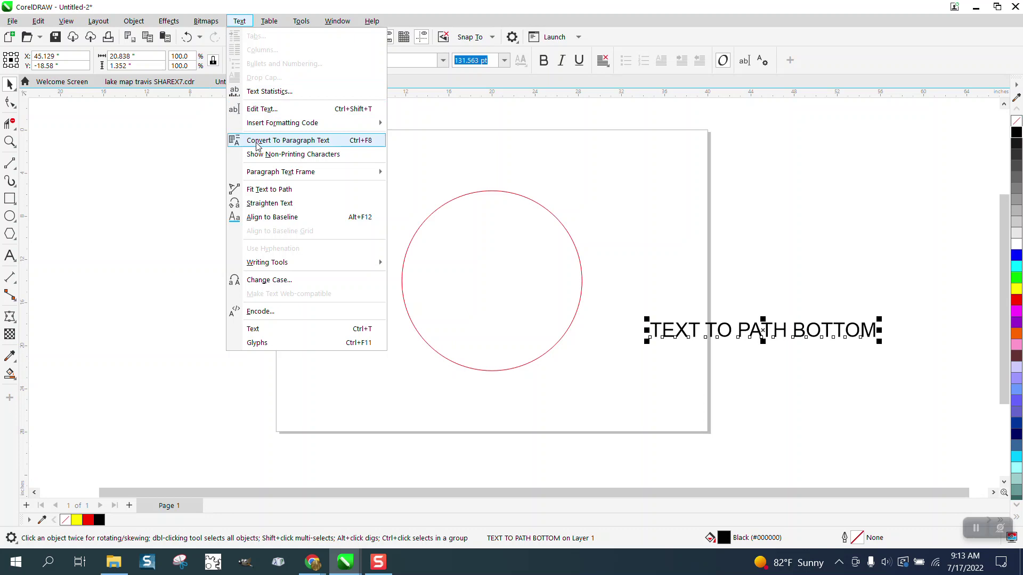
{"action": "left_click", "coordinate": [271, 190]}
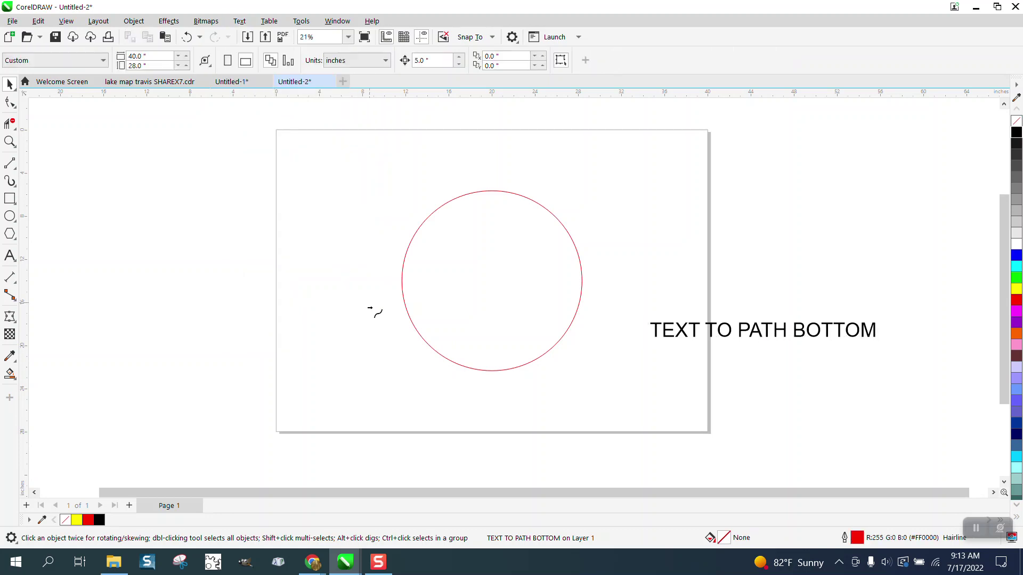
{"action": "left_click", "coordinate": [493, 367]}
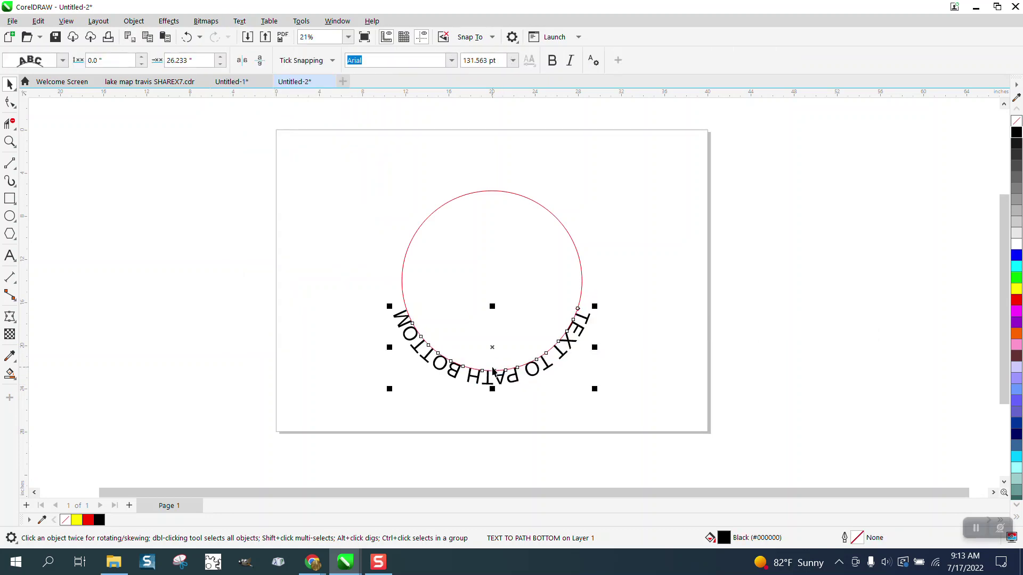
{"action": "left_click", "coordinate": [260, 60]}
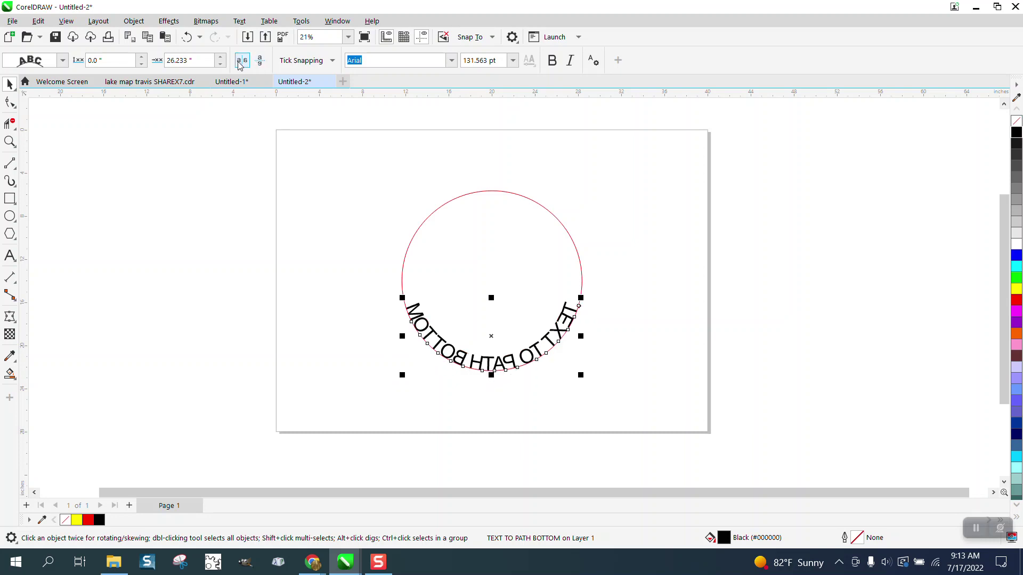
{"action": "left_click", "coordinate": [241, 61]}
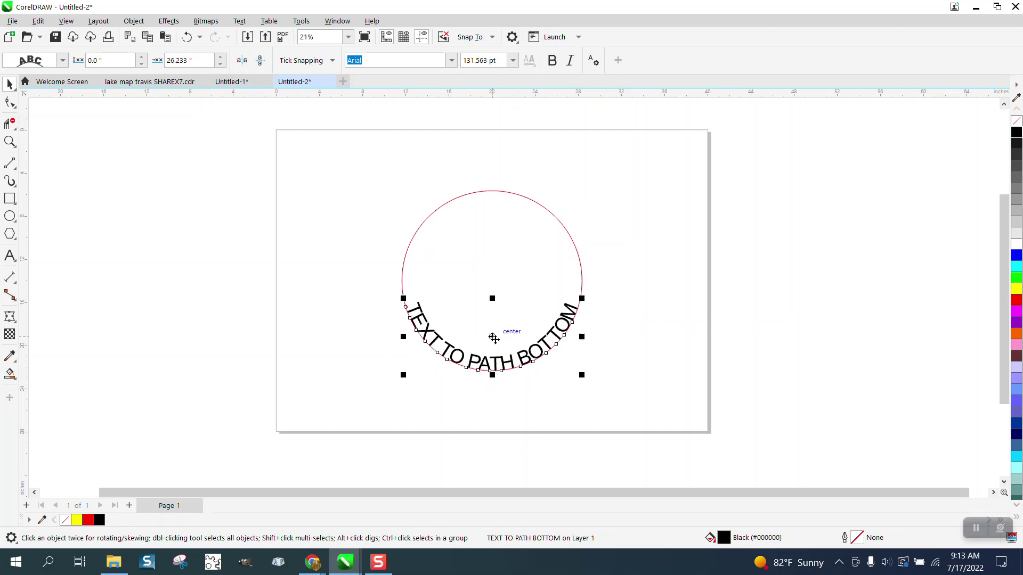
{"action": "left_click_drag", "start_coordinate": [491, 337], "coordinate": [496, 356]}
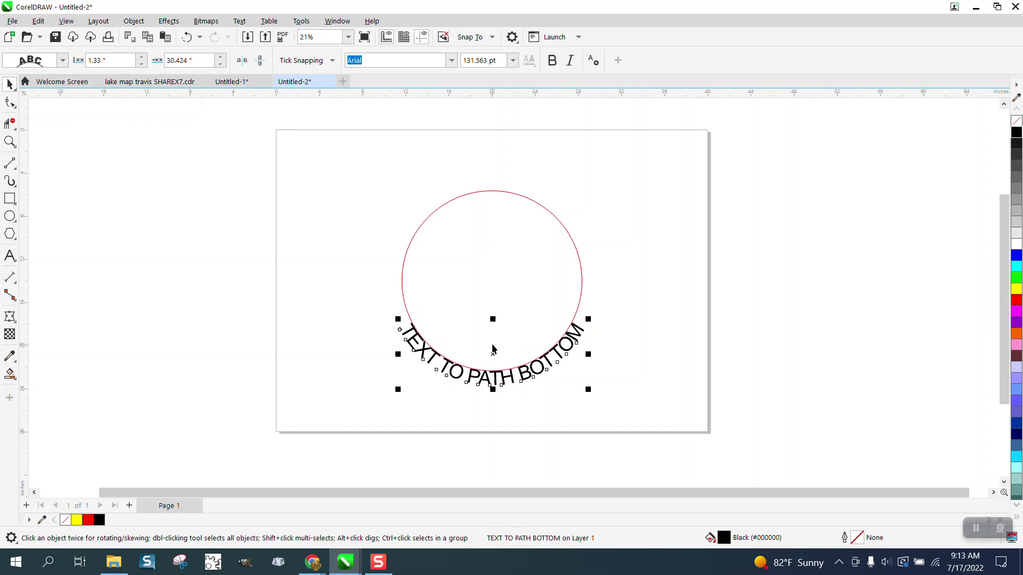
Step: Undo back to straight text, then flip it vertically and mirror it horizontally
{"action": "left_click", "coordinate": [186, 39]}
{"action": "left_click", "coordinate": [186, 39]}
{"action": "left_click", "coordinate": [186, 39]}
{"action": "left_click", "coordinate": [186, 39]}
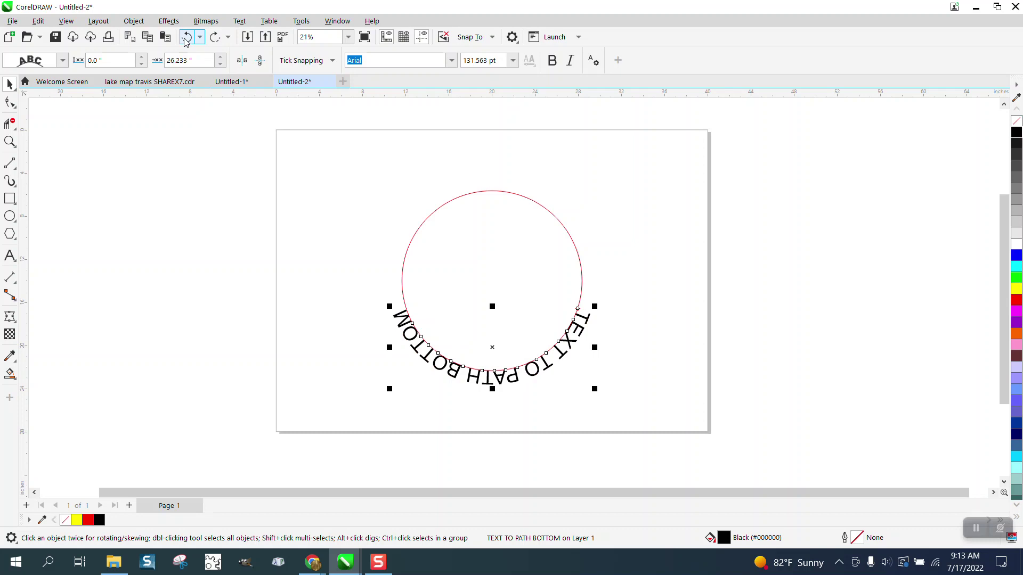
{"action": "left_click", "coordinate": [321, 61]}
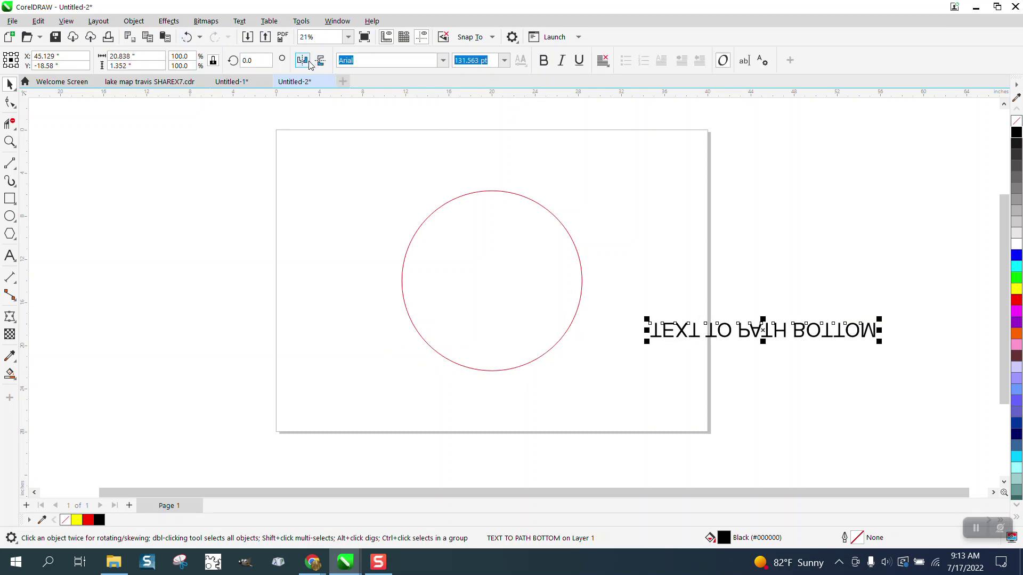
{"action": "left_click", "coordinate": [304, 60]}
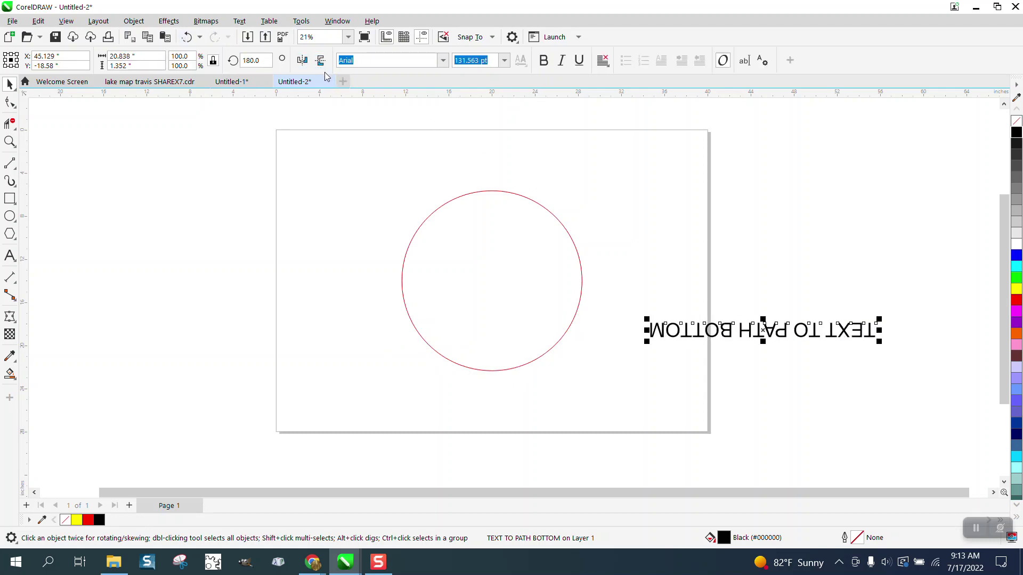
Step: Fit the rotated text along the bottom of the circle
{"action": "left_click", "coordinate": [242, 23]}
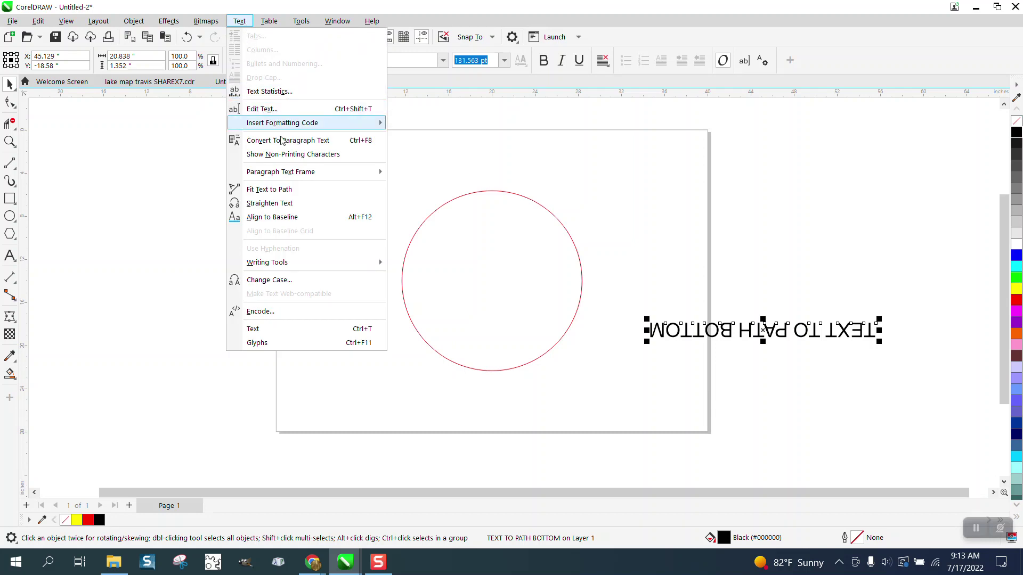
{"action": "left_click", "coordinate": [275, 189]}
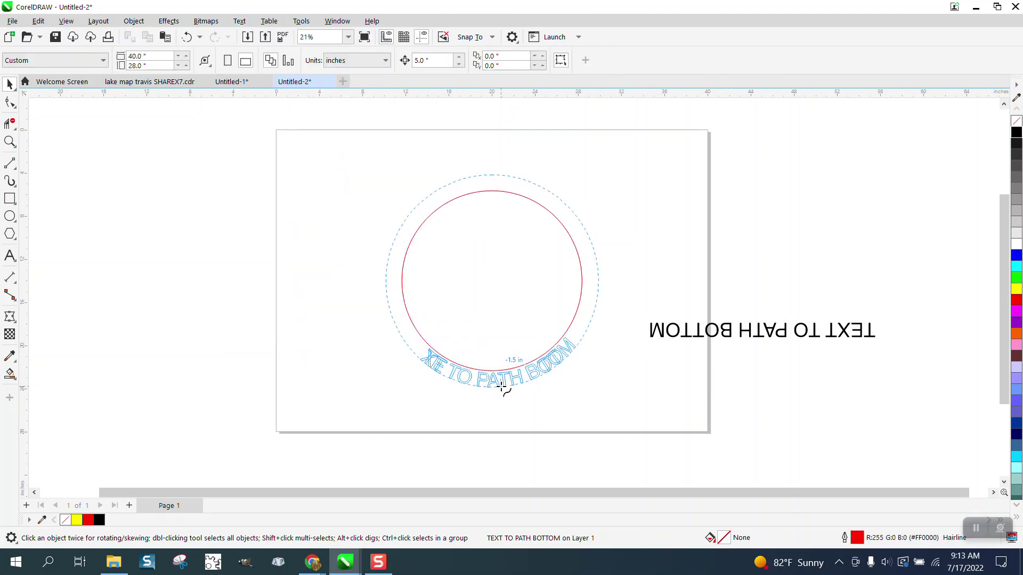
{"action": "left_click", "coordinate": [502, 387]}
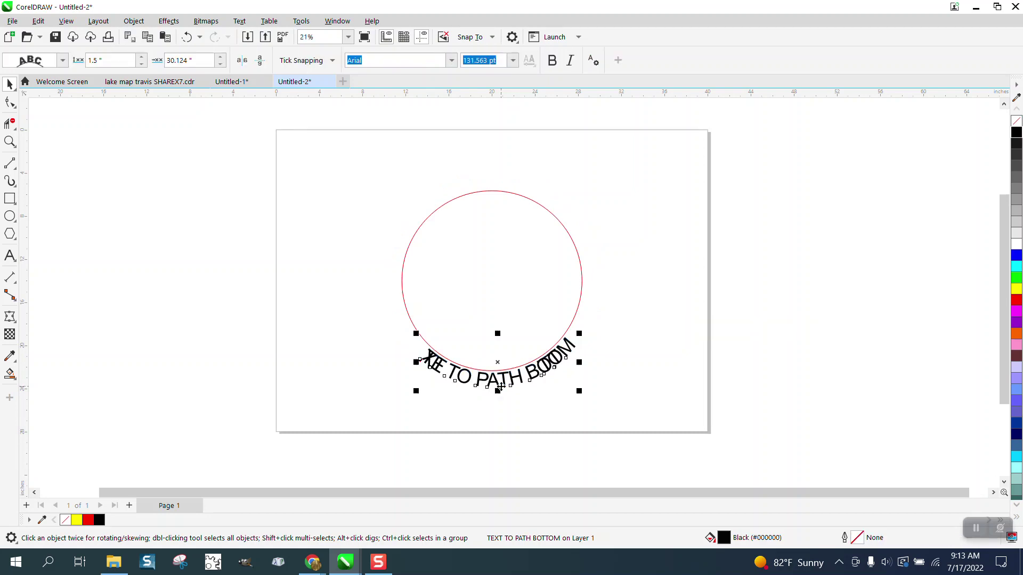
Step: Zoom in and drag the spacing handle to spread the letters around the circle
{"action": "left_click", "coordinate": [10, 142]}
{"action": "left_click_drag", "start_coordinate": [370, 305], "coordinate": [631, 429]}
{"action": "left_click", "coordinate": [9, 102]}
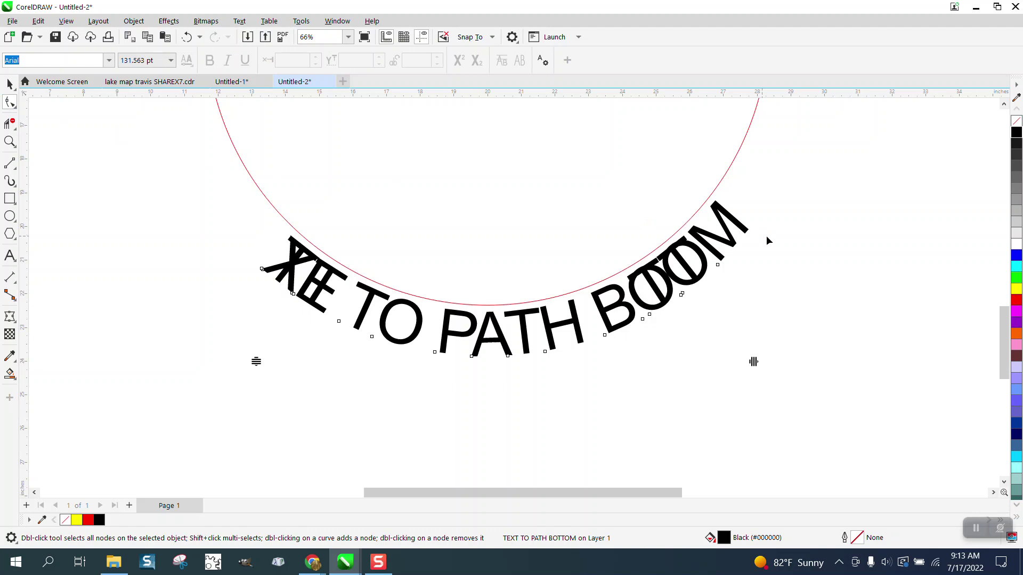
{"action": "left_click_drag", "start_coordinate": [755, 362], "coordinate": [757, 363]}
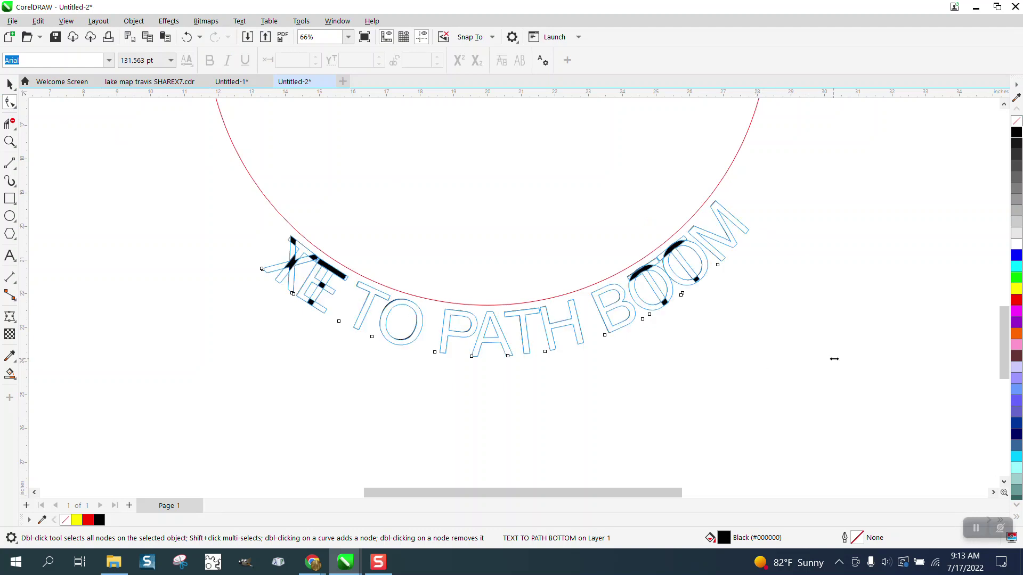
{"action": "left_click_drag", "start_coordinate": [834, 359], "coordinate": [835, 363]}
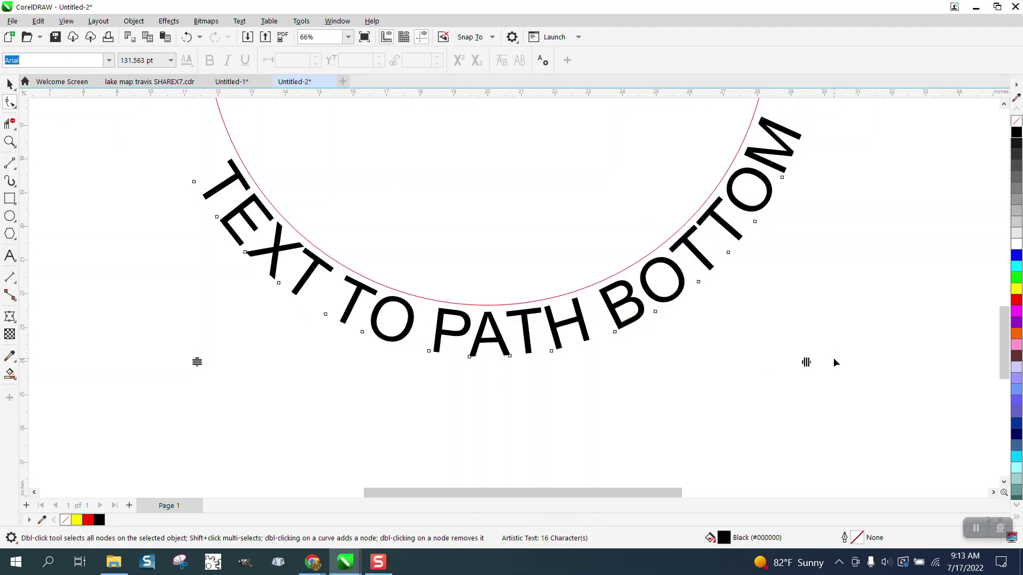
Step: Slide the T and O of BOTTOM individually along the arc
{"action": "left_click", "coordinate": [10, 141]}
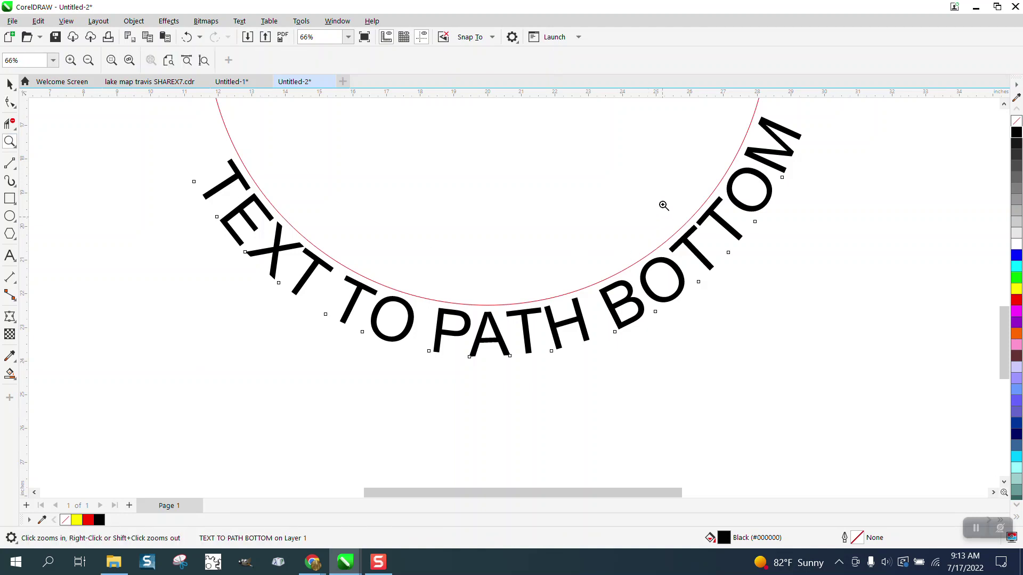
{"action": "left_click_drag", "start_coordinate": [666, 190], "coordinate": [826, 327]}
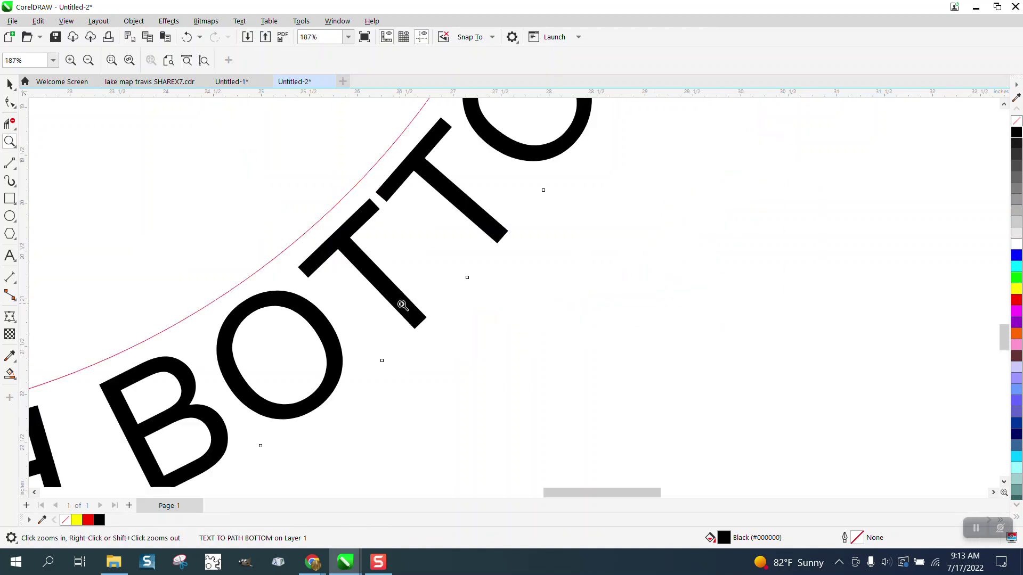
{"action": "key", "text": "F10"}
{"action": "left_click", "coordinate": [468, 278]}
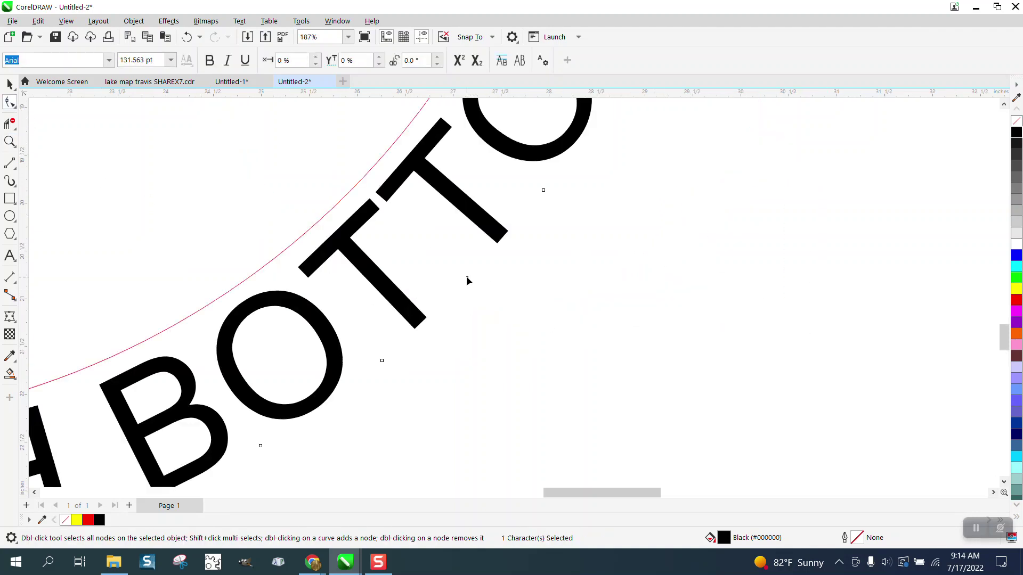
{"action": "left_click_drag", "start_coordinate": [467, 277], "coordinate": [475, 270]}
{"action": "scroll", "coordinate": [474, 267], "scroll_direction": "down", "scroll_amount": 2}
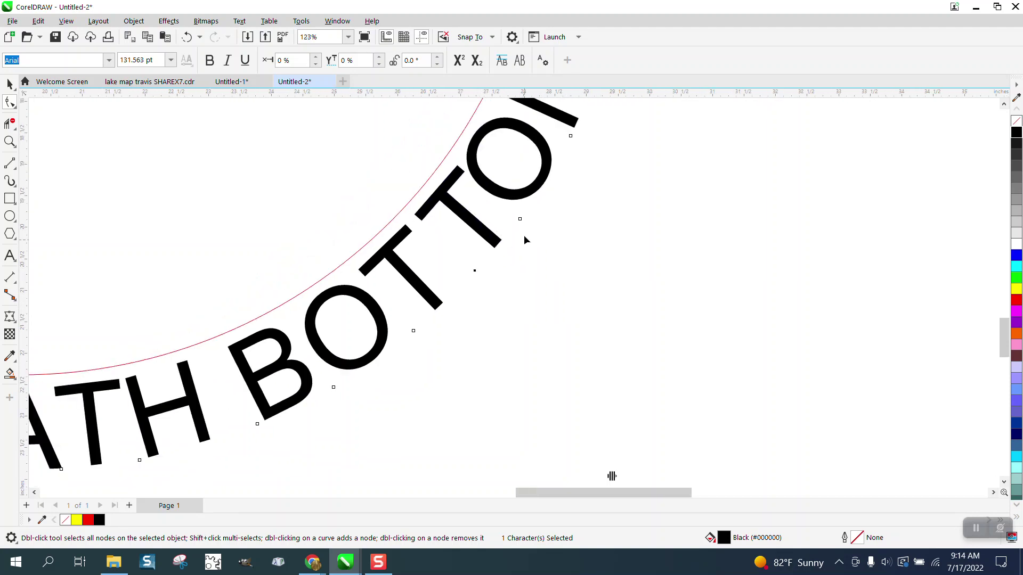
{"action": "left_click_drag", "start_coordinate": [521, 220], "coordinate": [526, 213]}
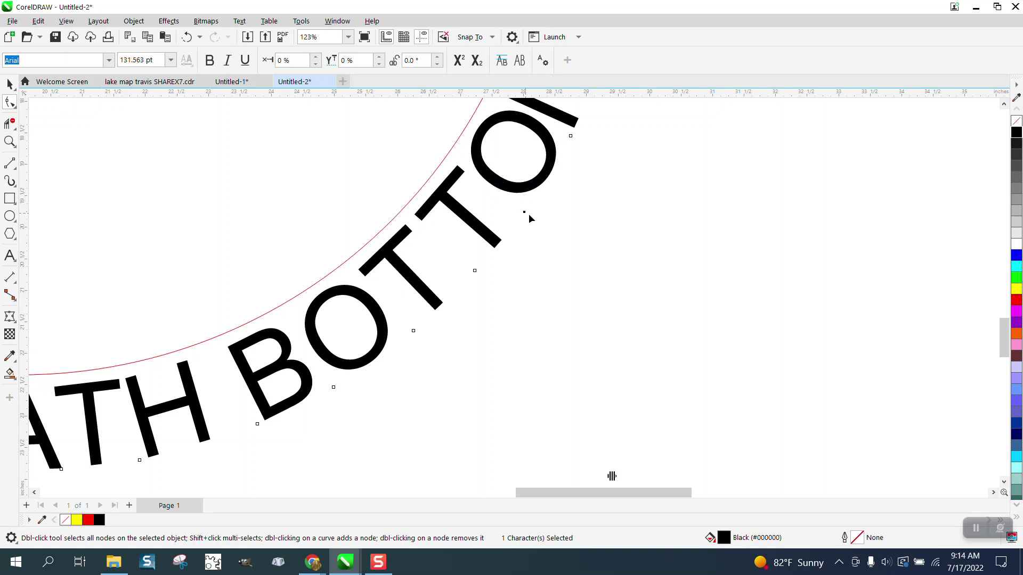
{"action": "scroll", "coordinate": [533, 230], "scroll_direction": "down", "scroll_amount": 8}
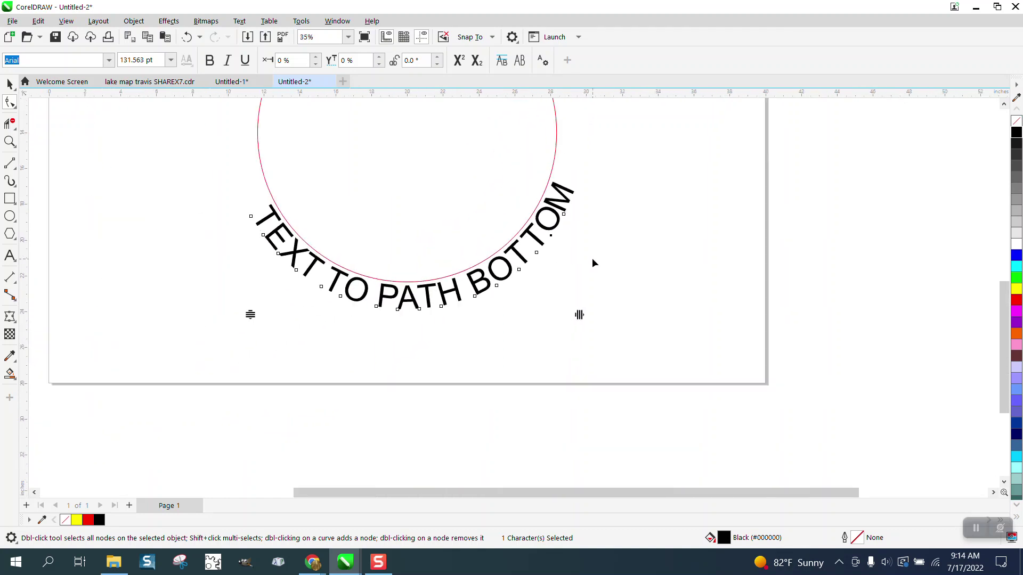
Step: Select the circle and its text together and break the text apart from the circle
{"action": "left_click", "coordinate": [246, 25]}
{"action": "left_click", "coordinate": [628, 198]}
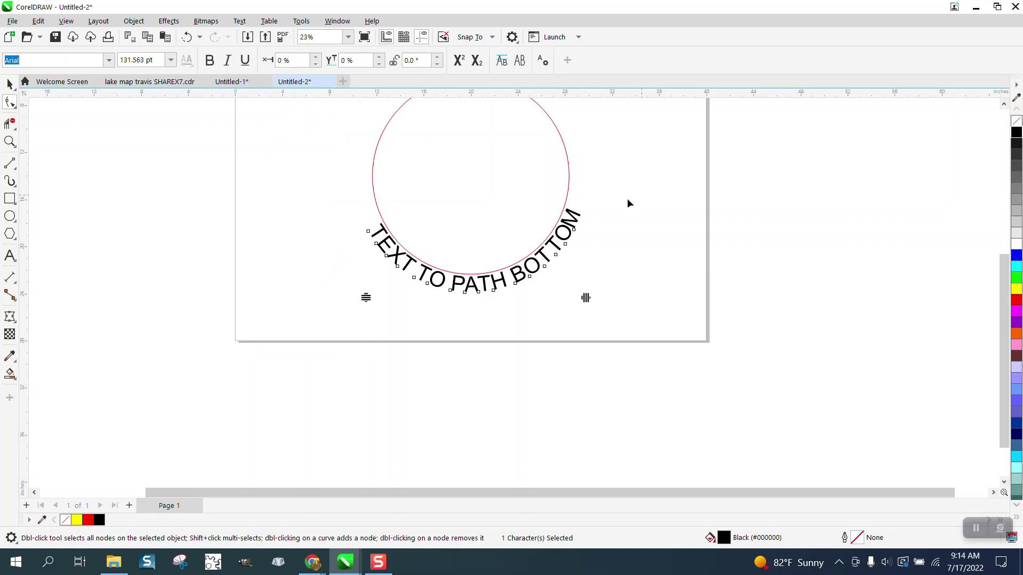
{"action": "left_click", "coordinate": [10, 84]}
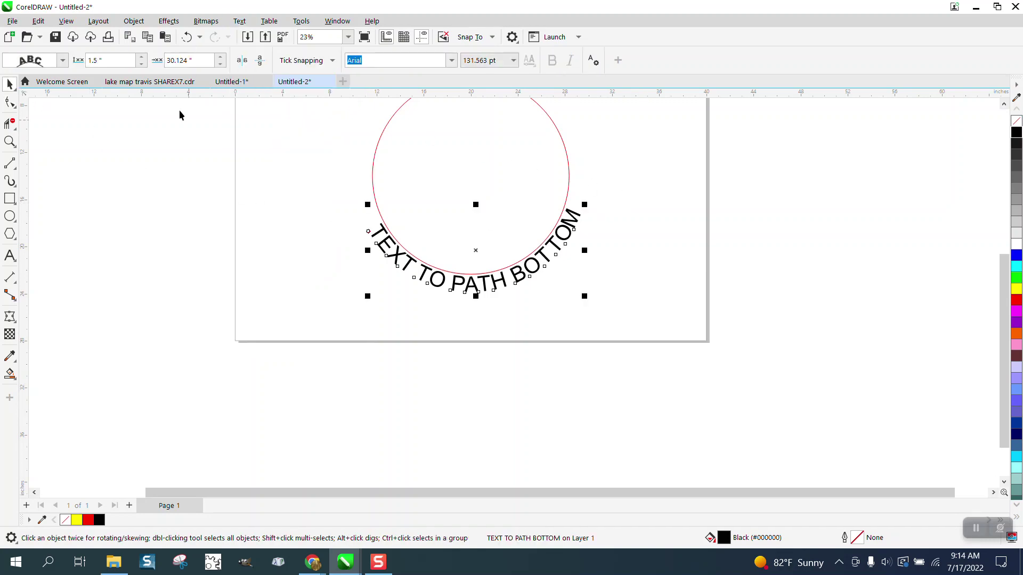
{"action": "left_click", "coordinate": [144, 22]}
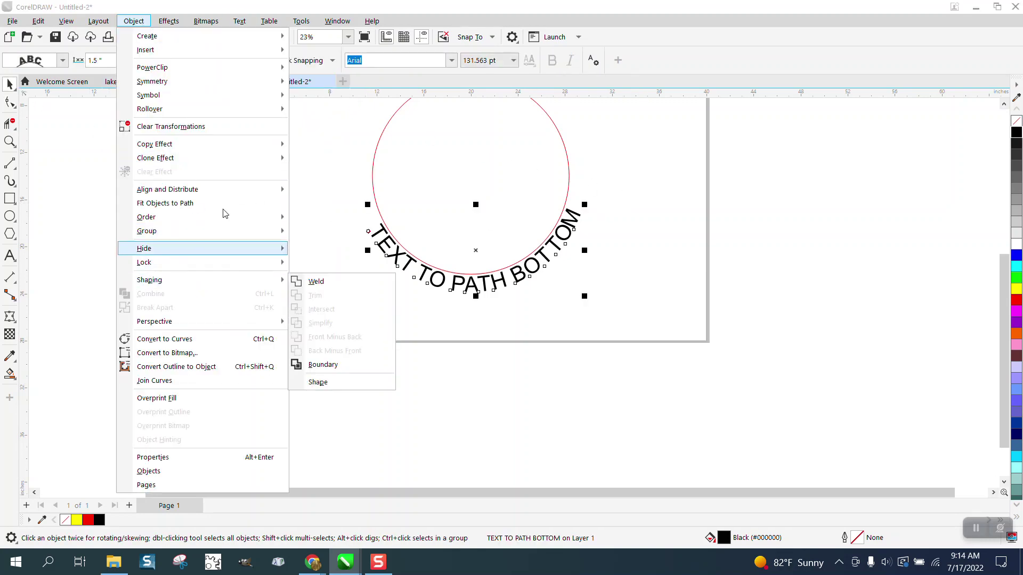
{"action": "left_click", "coordinate": [346, 207]}
{"action": "scroll", "coordinate": [344, 203], "scroll_direction": "down", "scroll_amount": 2}
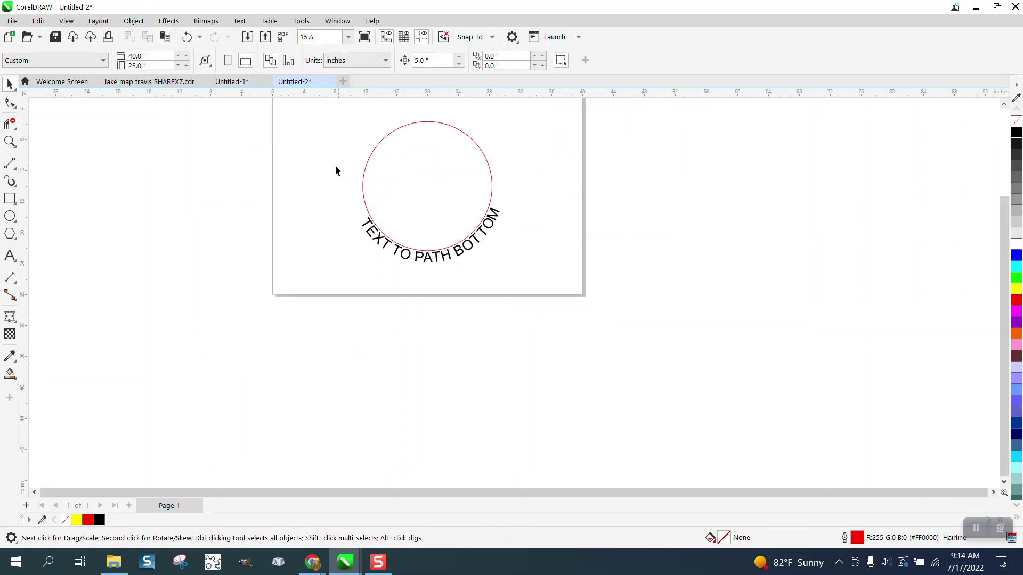
{"action": "left_click_drag", "start_coordinate": [331, 120], "coordinate": [528, 286]}
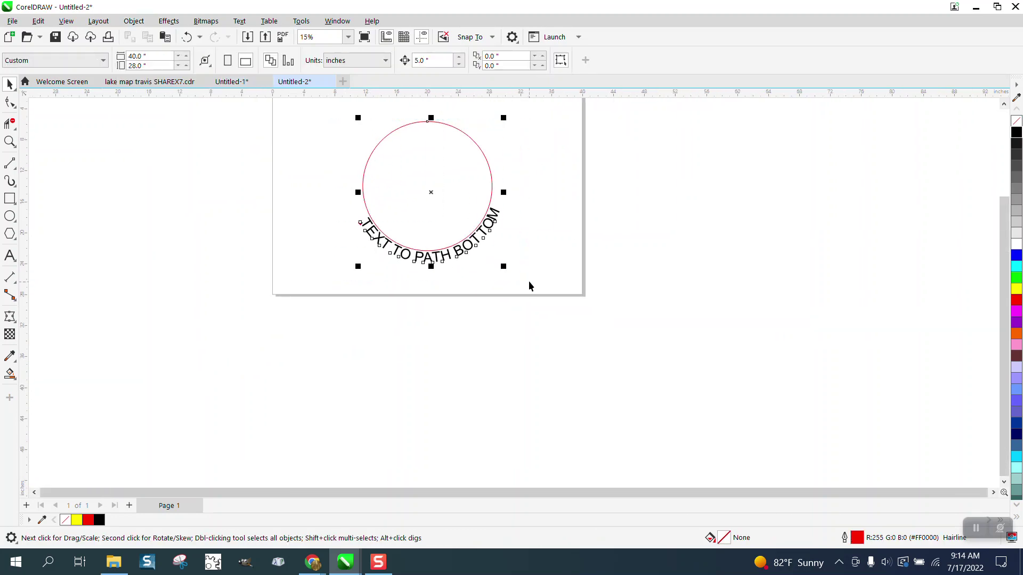
{"action": "left_click", "coordinate": [133, 22]}
{"action": "left_click", "coordinate": [165, 307]}
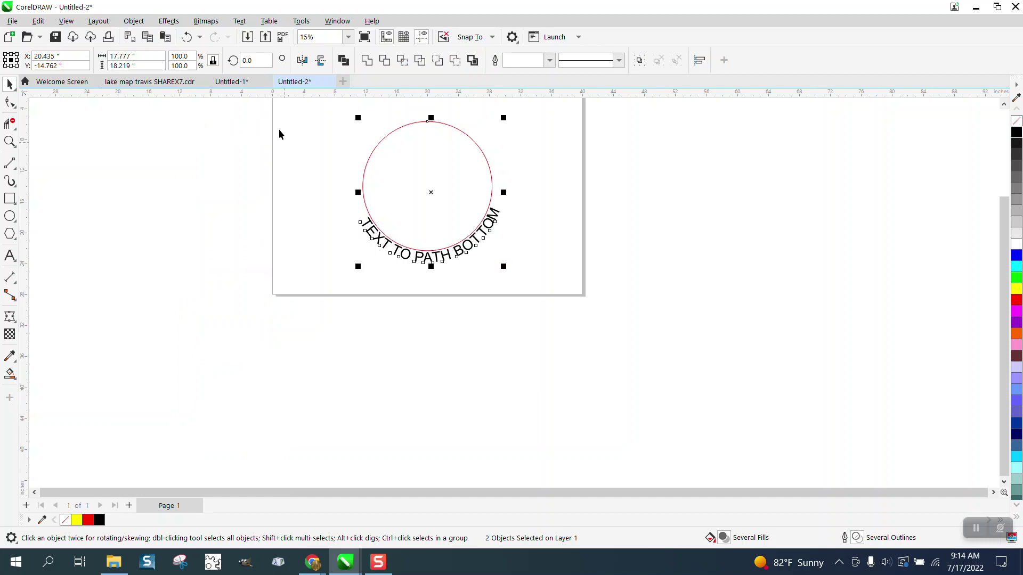
Step: Straighten the detached text, mirror it to read upright, and move the circle lower
{"action": "left_click", "coordinate": [290, 149]}
{"action": "left_click", "coordinate": [370, 234]}
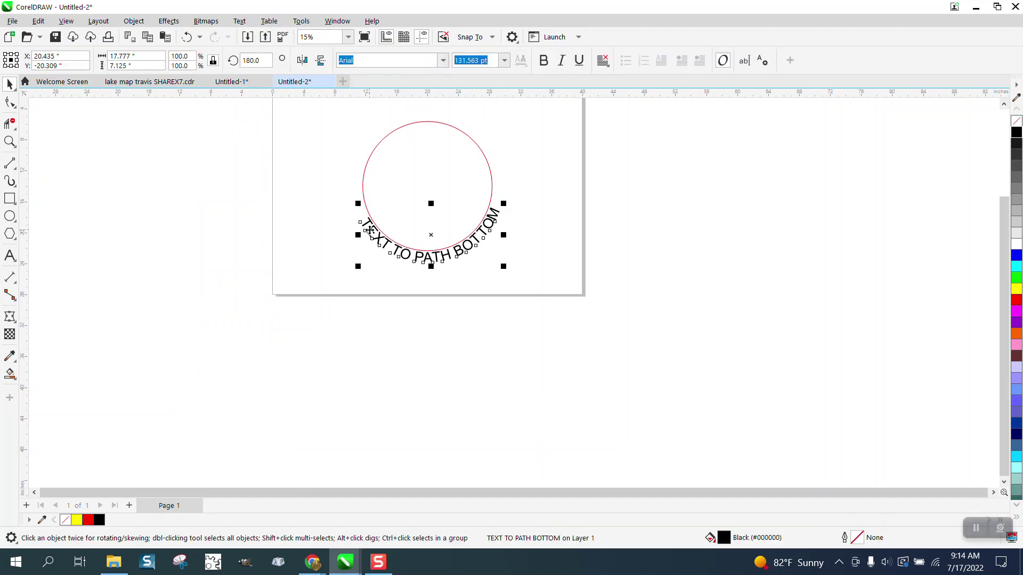
{"action": "left_click", "coordinate": [242, 21]}
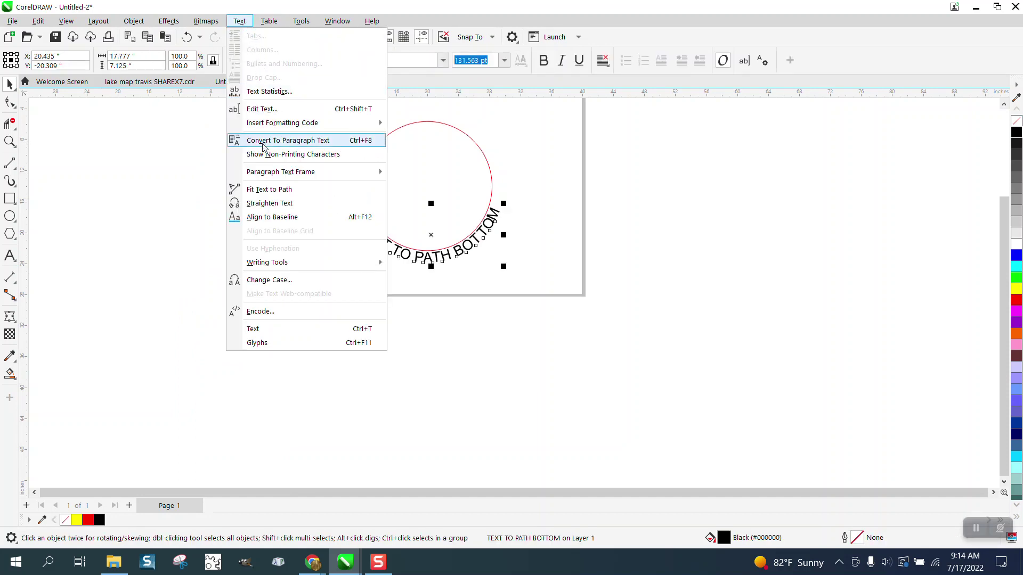
{"action": "left_click", "coordinate": [270, 204]}
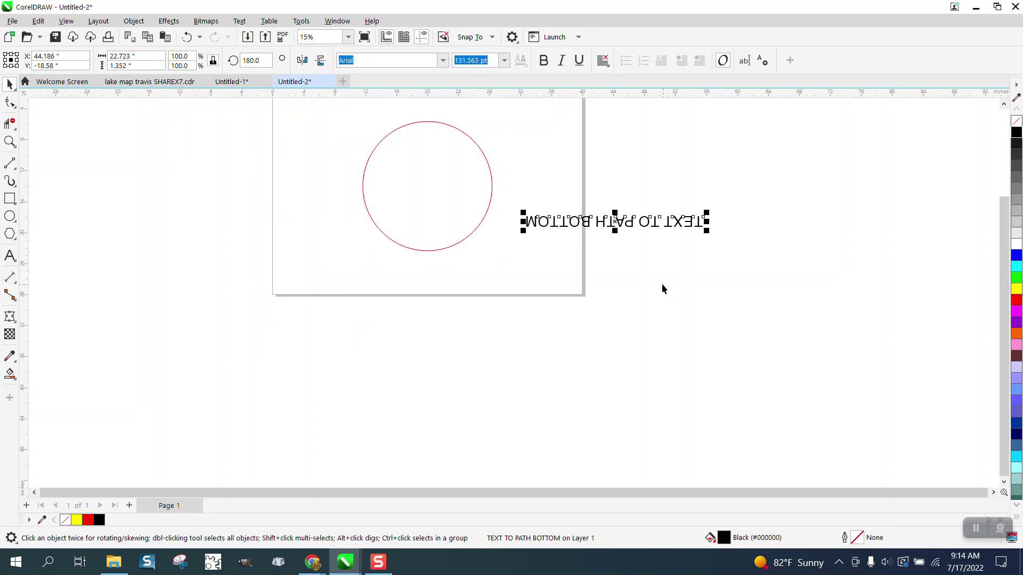
{"action": "left_click", "coordinate": [302, 60]}
{"action": "left_click", "coordinate": [320, 60]}
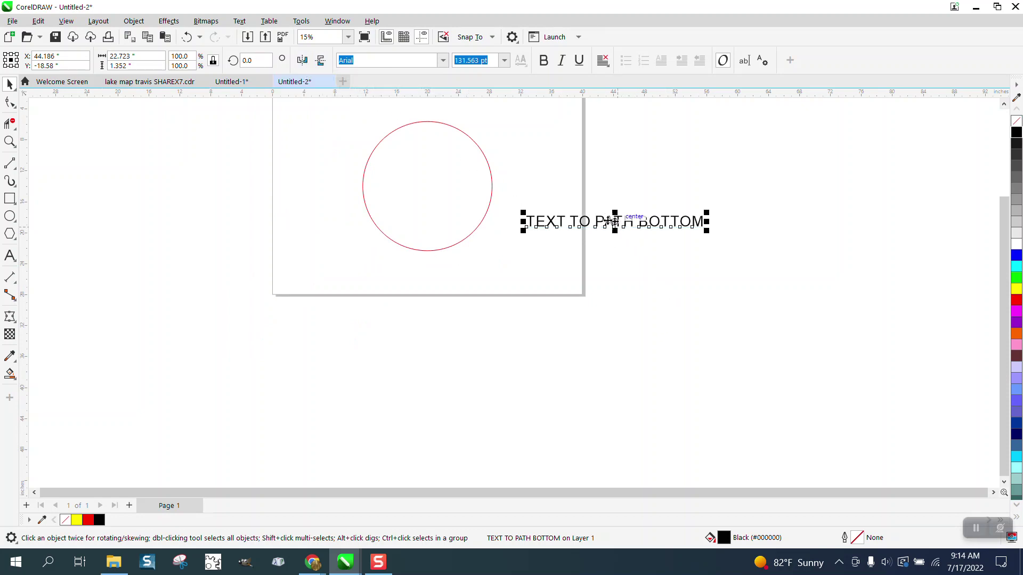
{"action": "left_click_drag", "start_coordinate": [491, 180], "coordinate": [490, 239]}
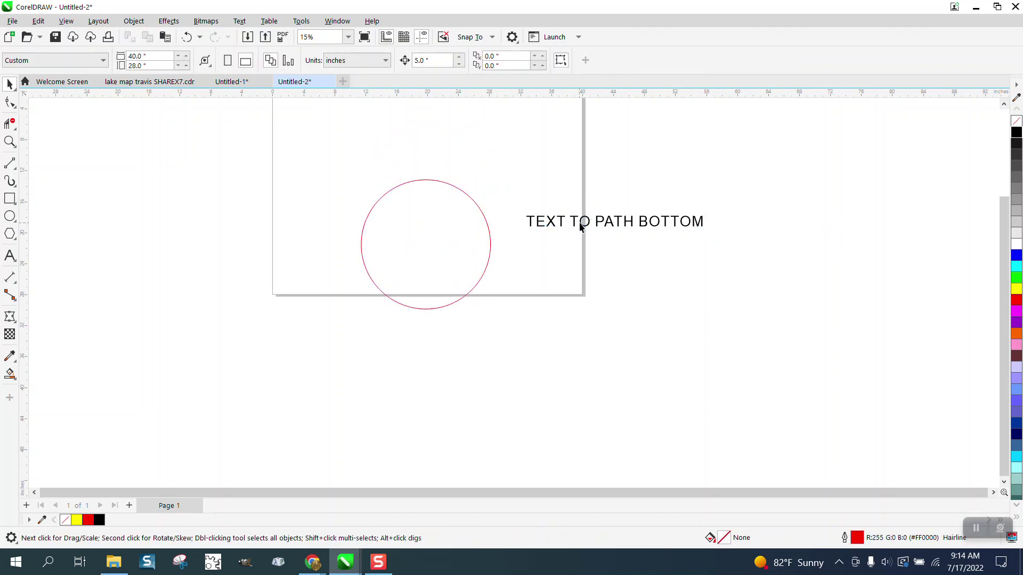
Step: Move the text above the circle, fit it along the circle's top edge, and zoom in
{"action": "left_click_drag", "start_coordinate": [583, 229], "coordinate": [404, 161]}
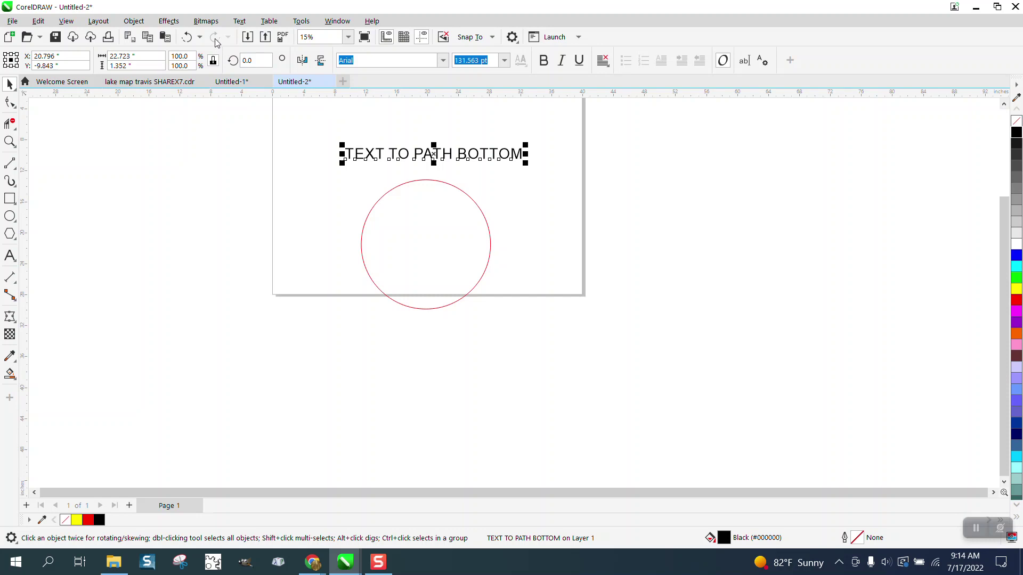
{"action": "left_click", "coordinate": [240, 22]}
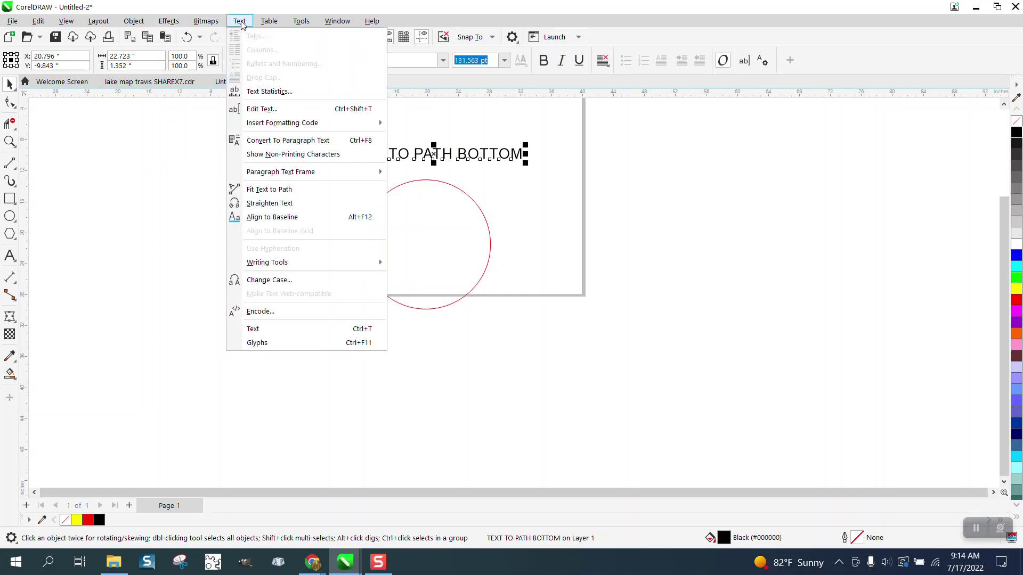
{"action": "left_click", "coordinate": [275, 190]}
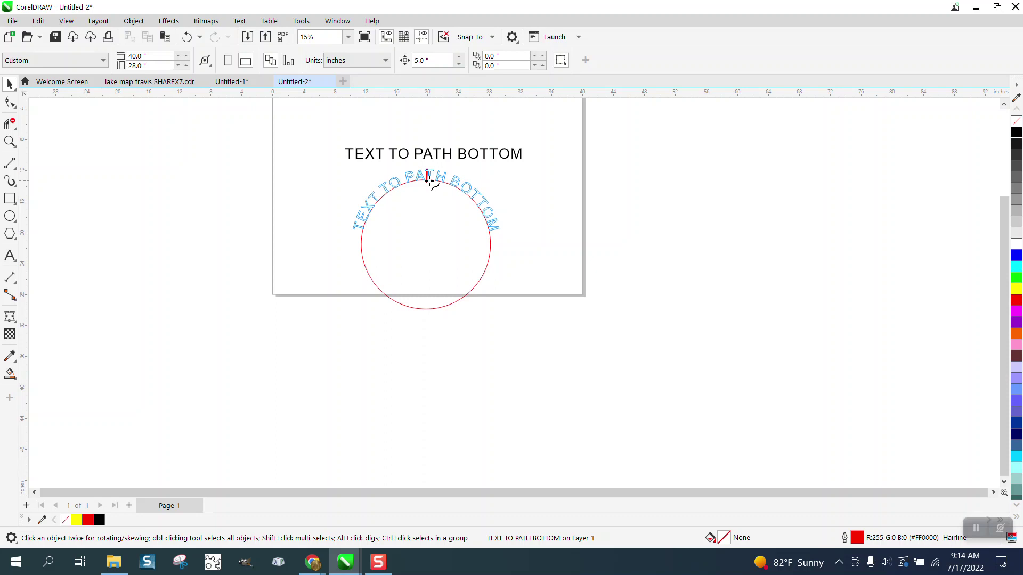
{"action": "left_click", "coordinate": [428, 180]}
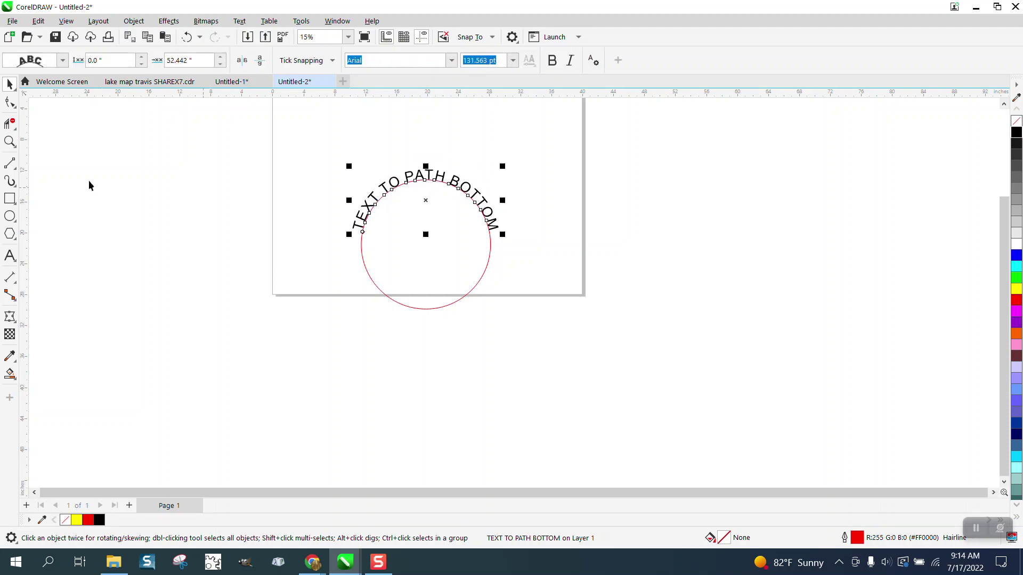
{"action": "left_click", "coordinate": [9, 141]}
{"action": "left_click_drag", "start_coordinate": [331, 148], "coordinate": [593, 313]}
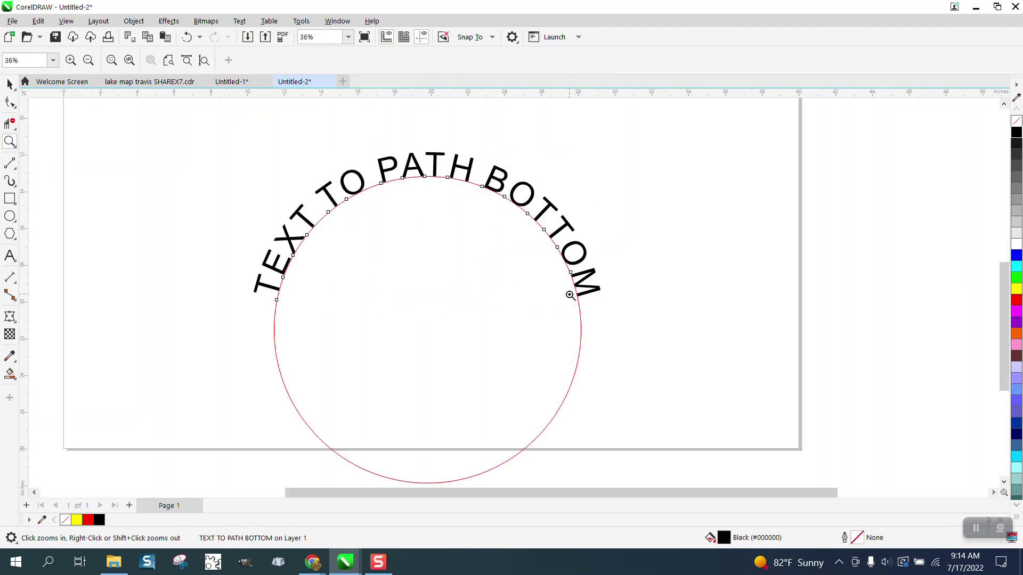
{"action": "left_click", "coordinate": [9, 84]}
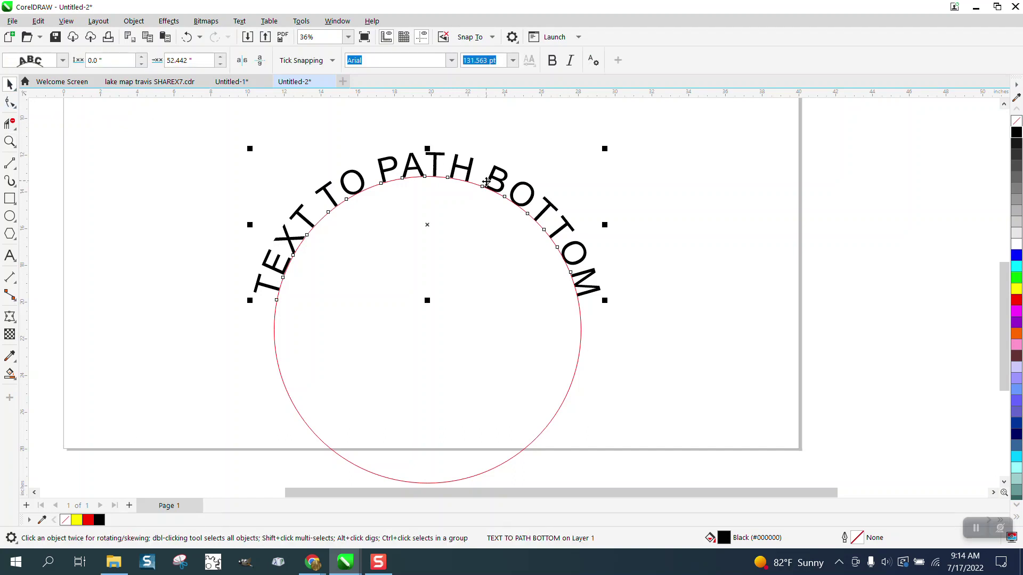
Step: Undo the top fit and apply Title Case so it reads 'Text To Path Bottom'
{"action": "left_click", "coordinate": [187, 36]}
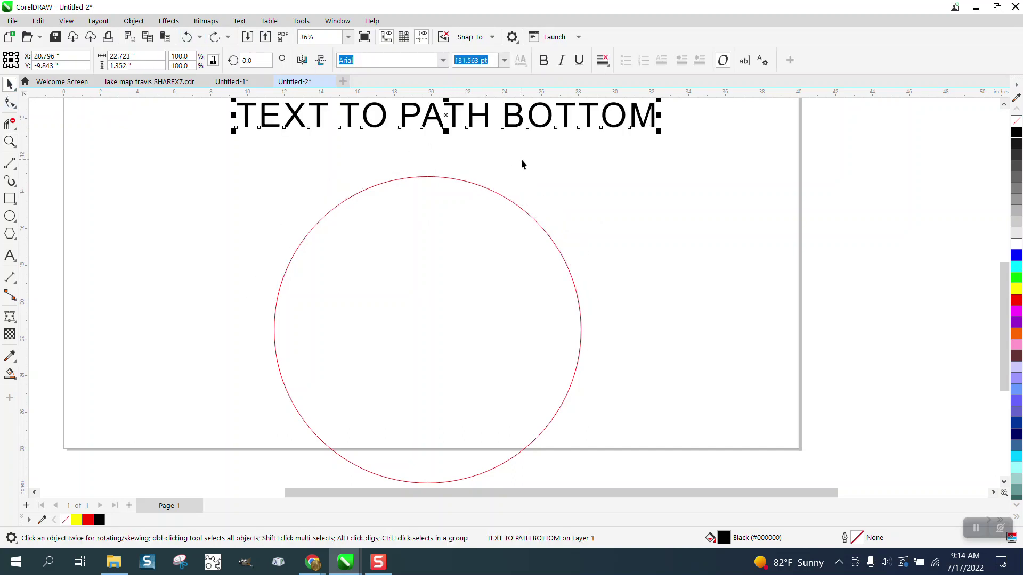
{"action": "left_click", "coordinate": [239, 22]}
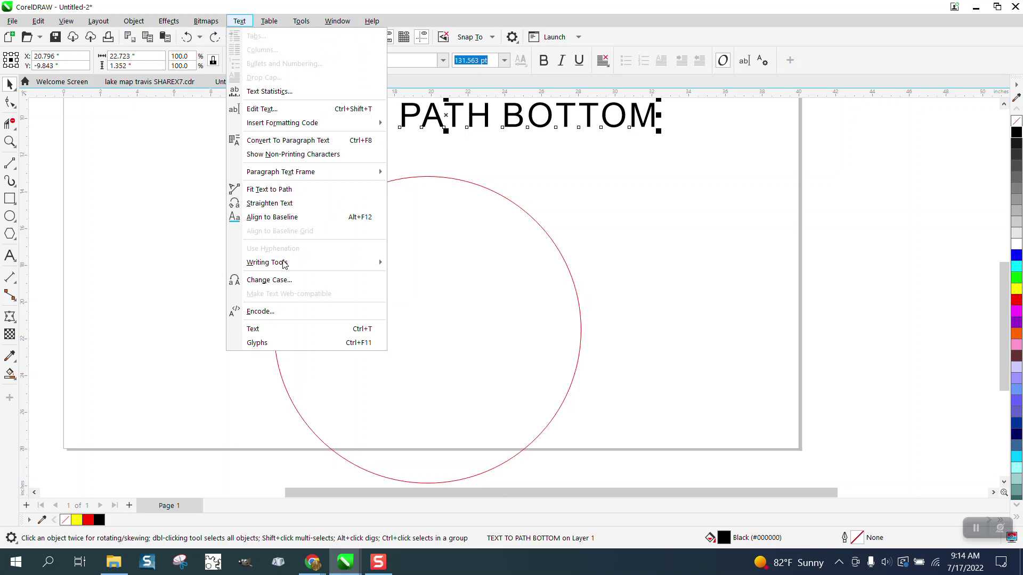
{"action": "left_click", "coordinate": [287, 281]}
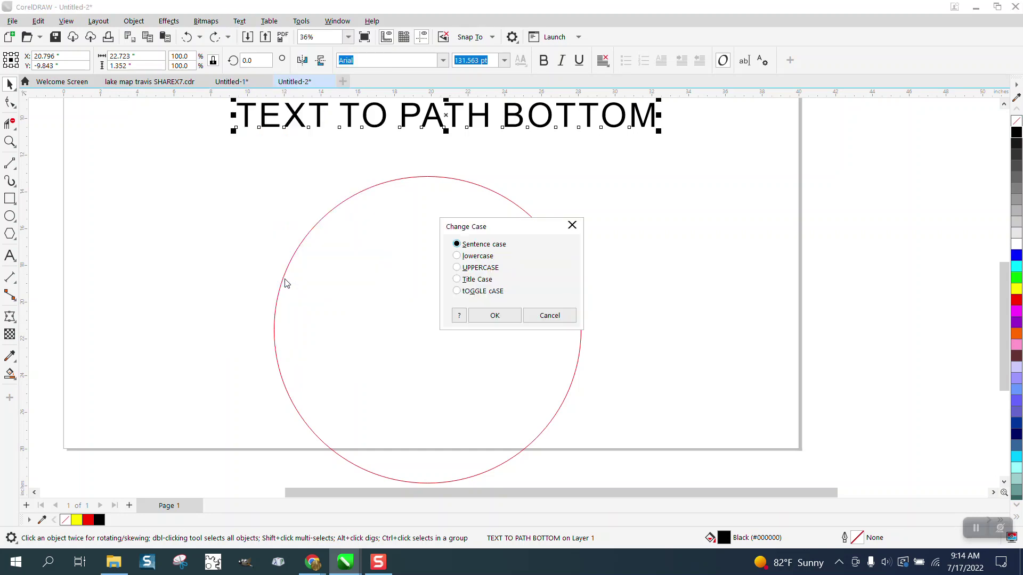
{"action": "left_click", "coordinate": [457, 280]}
{"action": "left_click", "coordinate": [490, 315]}
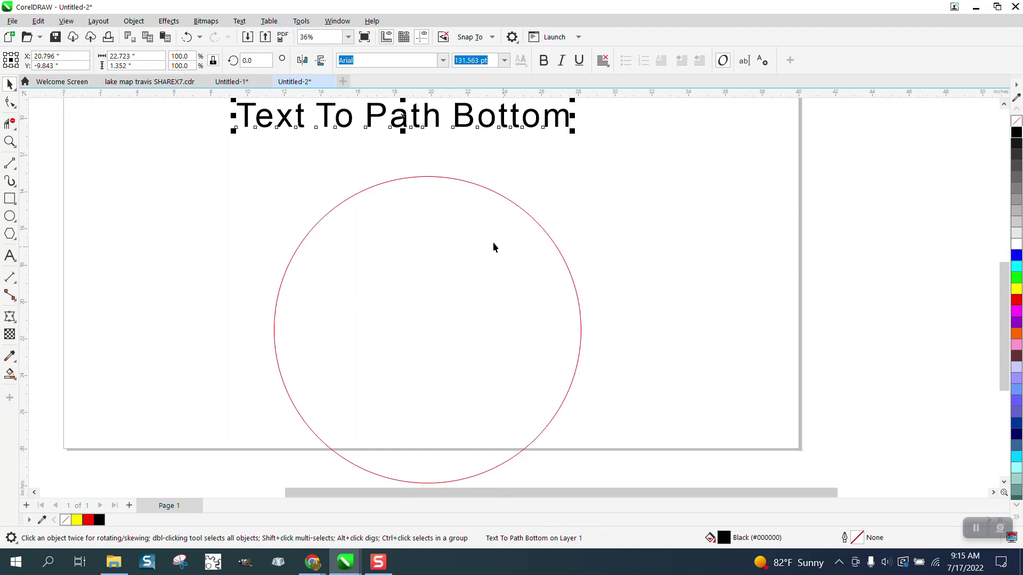
Step: Move the text right of the circle and mirror it vertically and horizontally
{"action": "left_click_drag", "start_coordinate": [408, 127], "coordinate": [810, 261]}
{"action": "scroll", "coordinate": [639, 215], "scroll_direction": "down", "scroll_amount": 2}
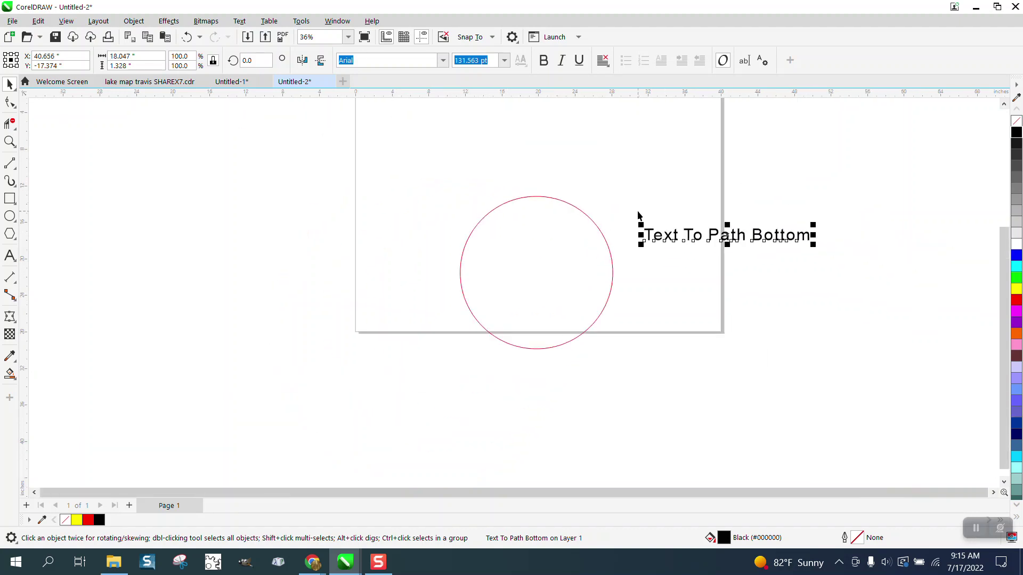
{"action": "left_click", "coordinate": [322, 65]}
{"action": "left_click", "coordinate": [303, 60]}
Step: Fit the Title Case text along the circle's bottom edge and zoom in on it
{"action": "left_click", "coordinate": [240, 22]}
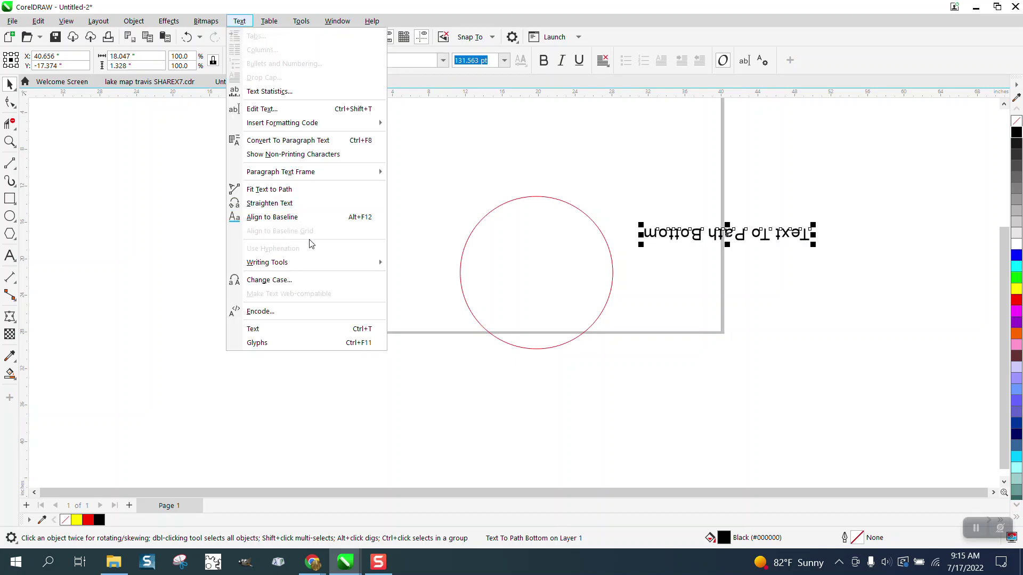
{"action": "left_click", "coordinate": [287, 189]}
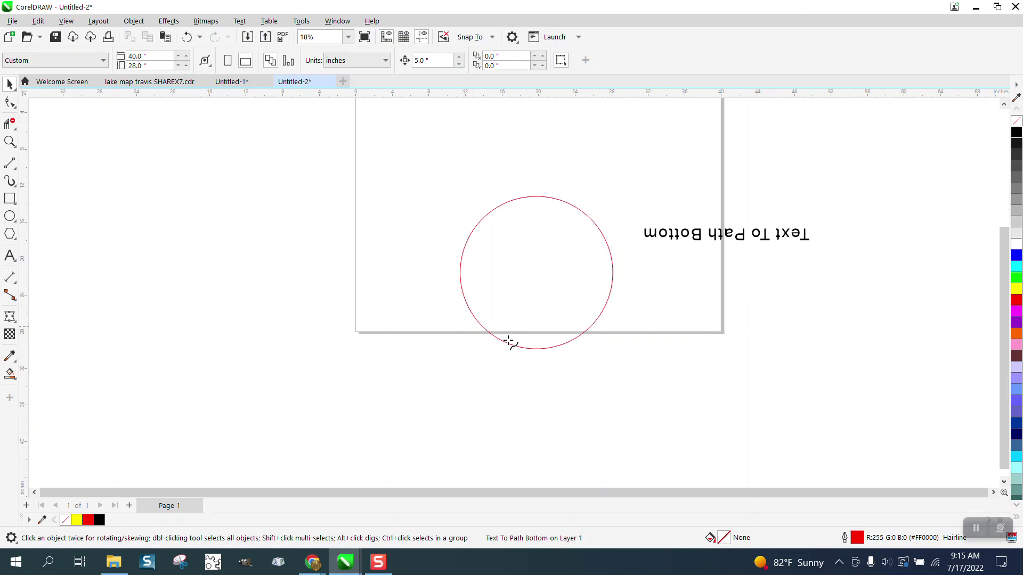
{"action": "left_click", "coordinate": [542, 361]}
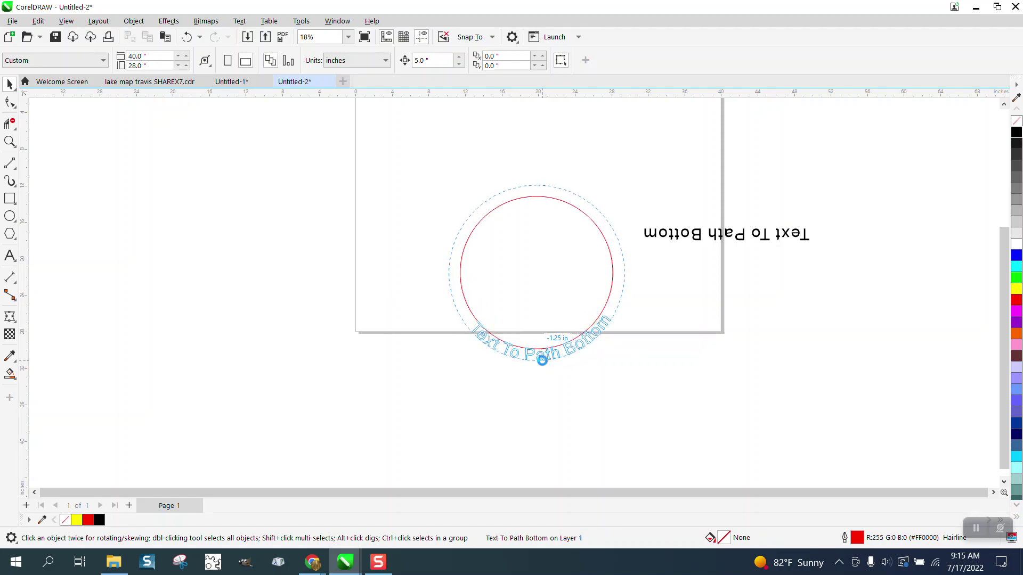
{"action": "left_click", "coordinate": [9, 142]}
{"action": "left_click_drag", "start_coordinate": [471, 292], "coordinate": [636, 368]}
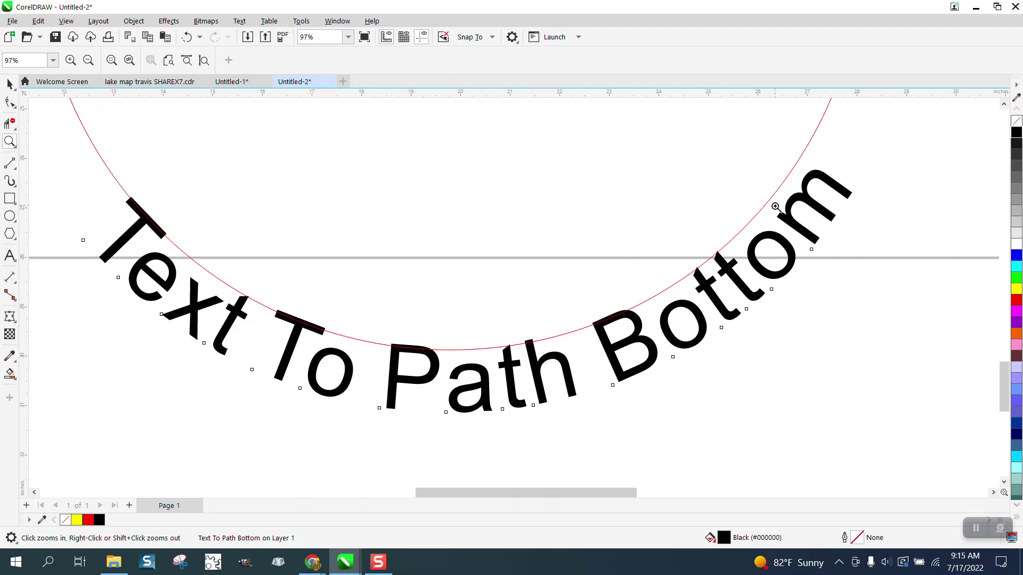
{"action": "scroll", "coordinate": [364, 296], "scroll_direction": "down", "scroll_amount": 5}
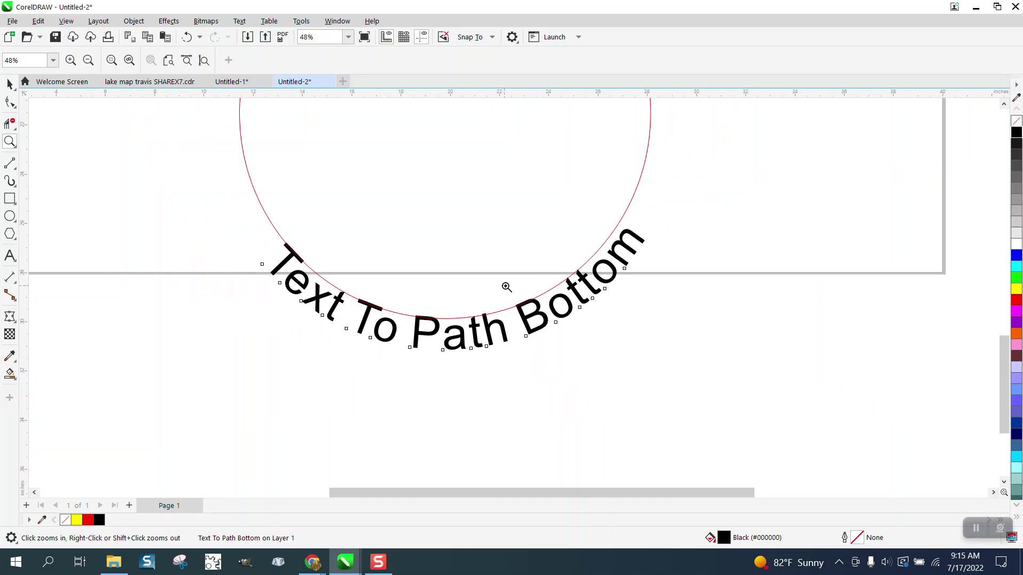
{"action": "left_click", "coordinate": [10, 84]}
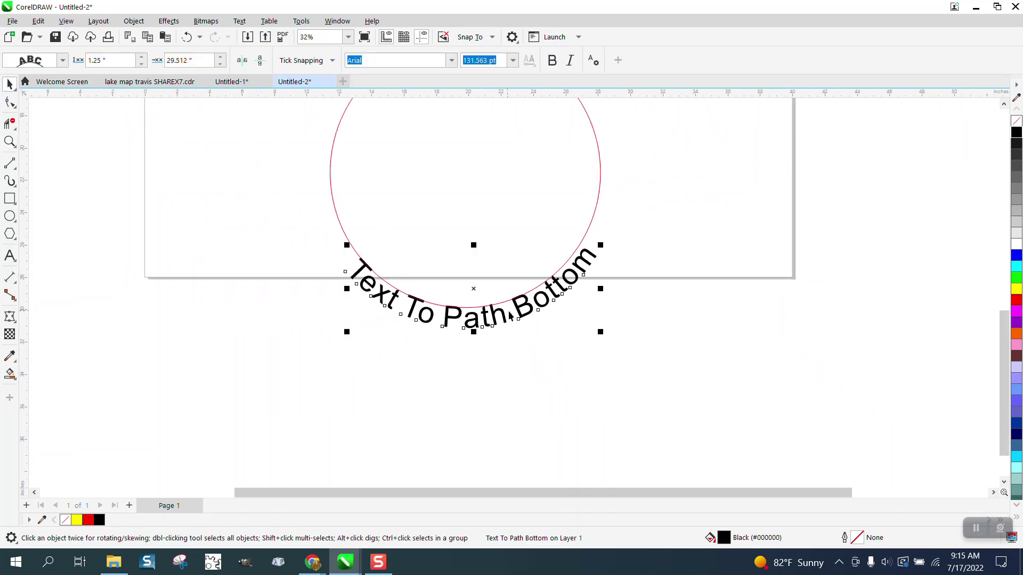
Step: Undo the fit, mirror the text to read normally, and edit it to 'Text To Path Bottom Text To Path Bottom'
{"action": "left_click", "coordinate": [187, 37]}
{"action": "scroll", "coordinate": [581, 355], "scroll_direction": "down", "scroll_amount": 2}
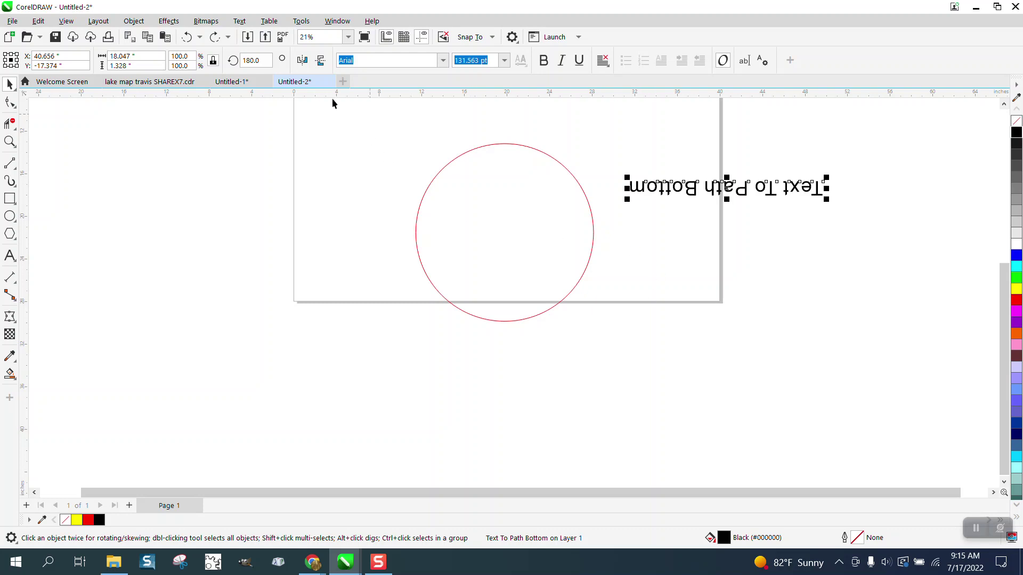
{"action": "left_click", "coordinate": [301, 61]}
{"action": "left_click", "coordinate": [302, 61]}
{"action": "left_click", "coordinate": [302, 60]}
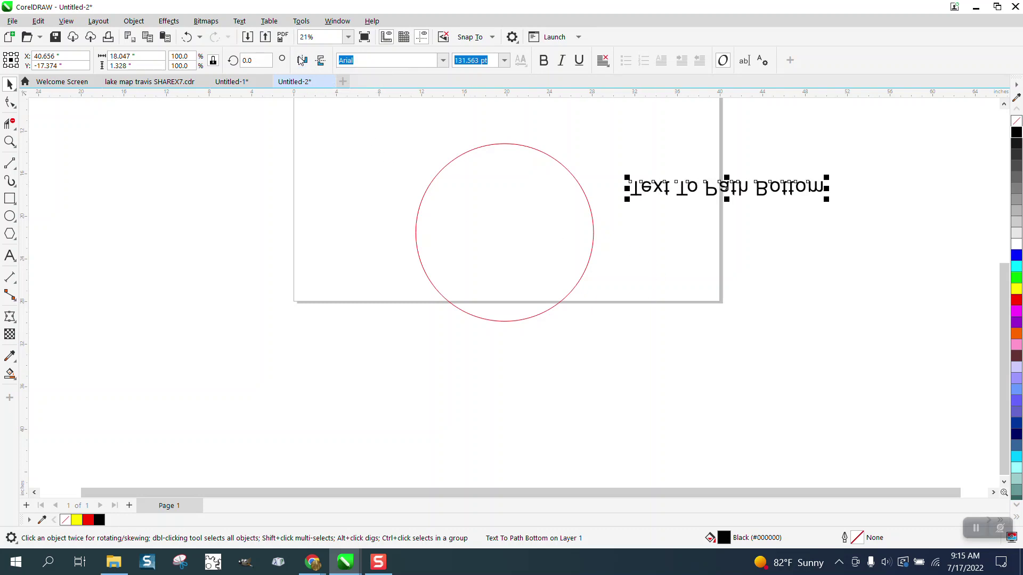
{"action": "left_click", "coordinate": [302, 60]}
{"action": "left_click", "coordinate": [321, 63]}
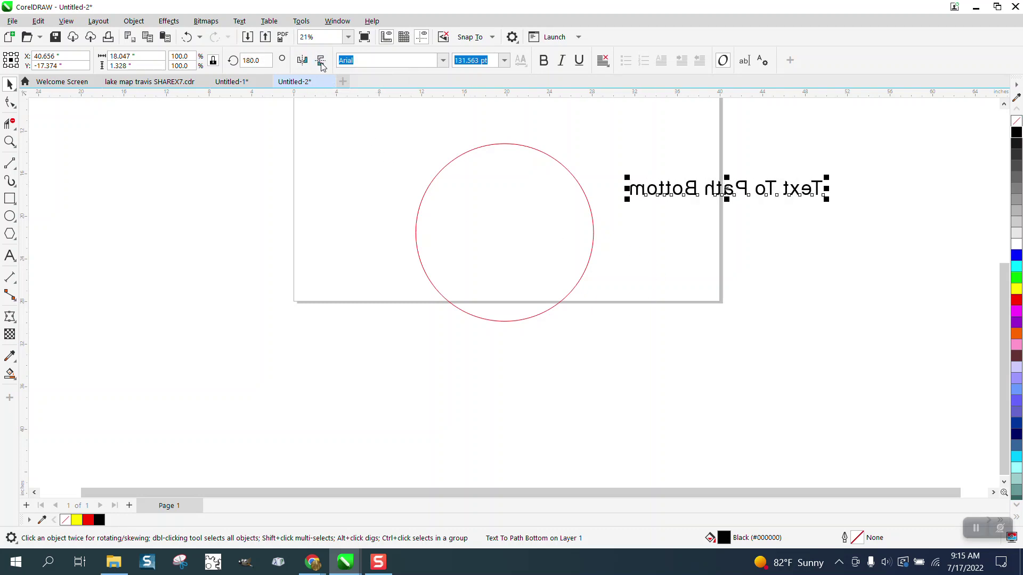
{"action": "left_click", "coordinate": [301, 60]}
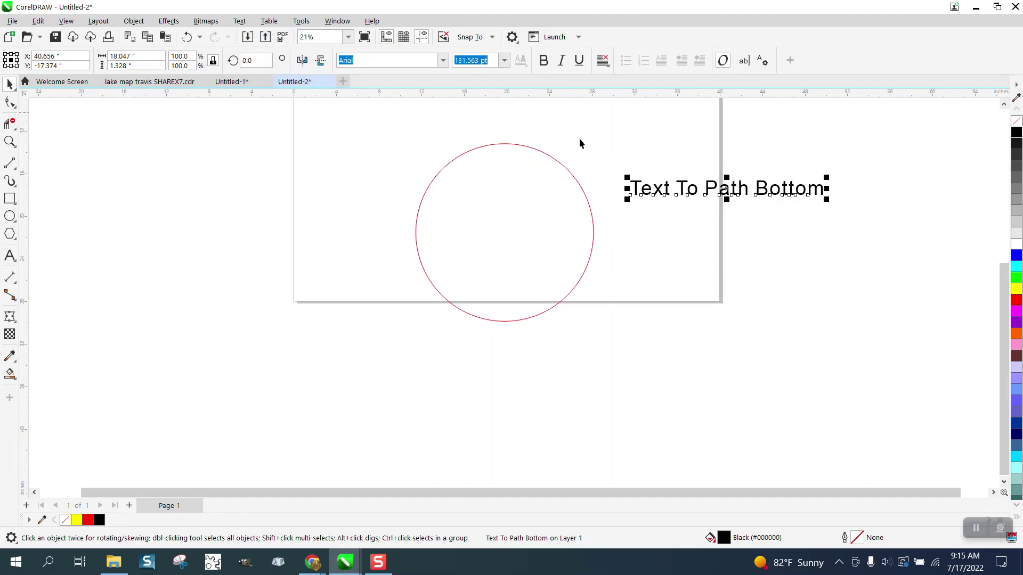
{"action": "left_click", "coordinate": [744, 60]}
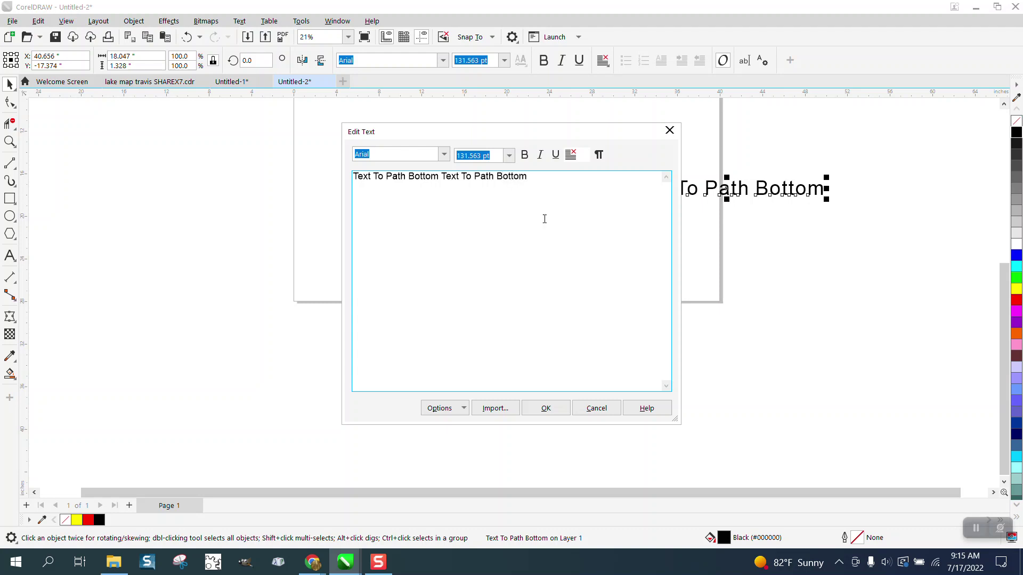
{"action": "left_click", "coordinate": [546, 408]}
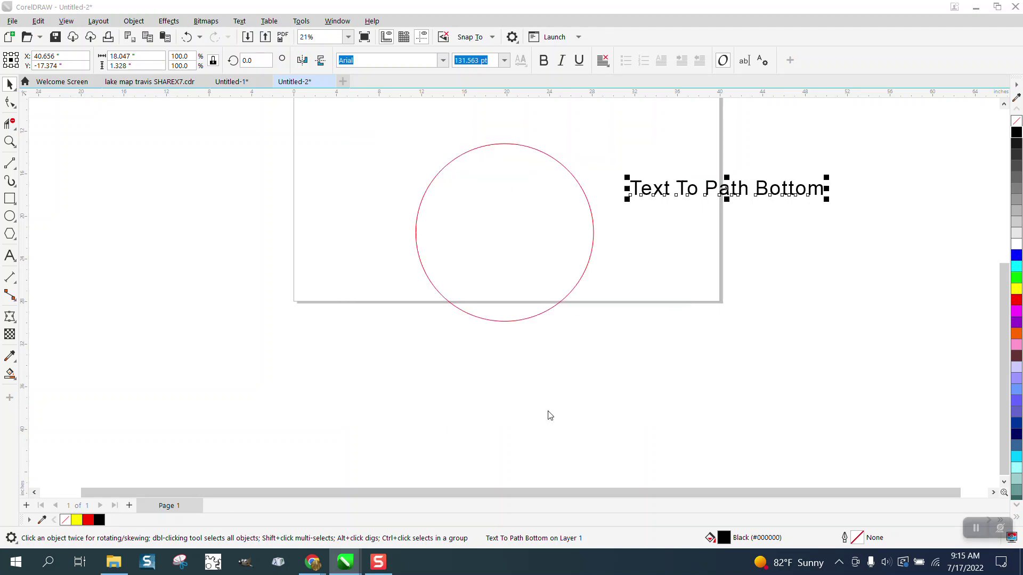
Step: Convert the red circle to curves and reverse the path direction of its four nodes
{"action": "left_click", "coordinate": [576, 284]}
{"action": "left_click", "coordinate": [134, 21]}
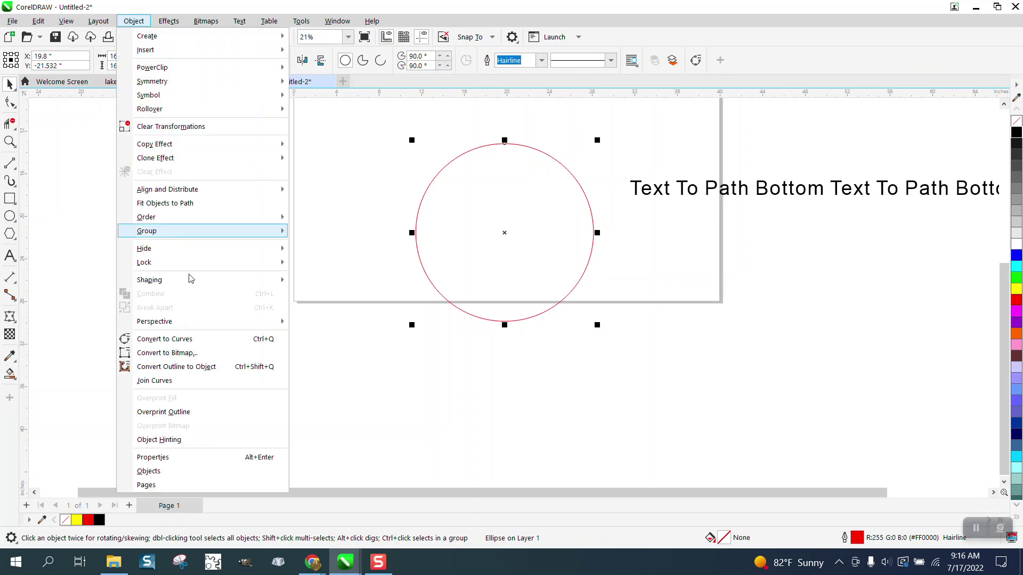
{"action": "left_click", "coordinate": [192, 339]}
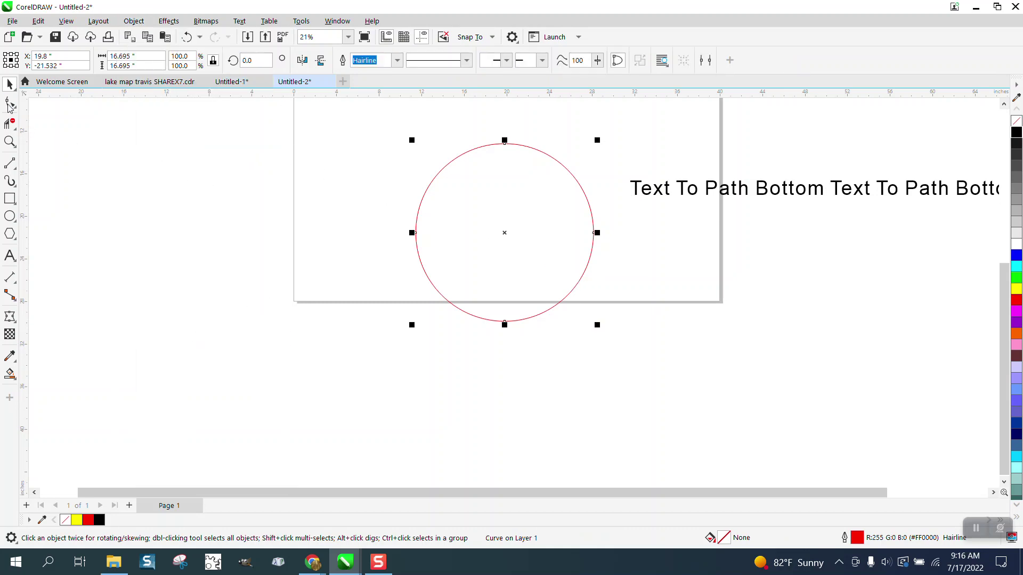
{"action": "left_click", "coordinate": [9, 105]}
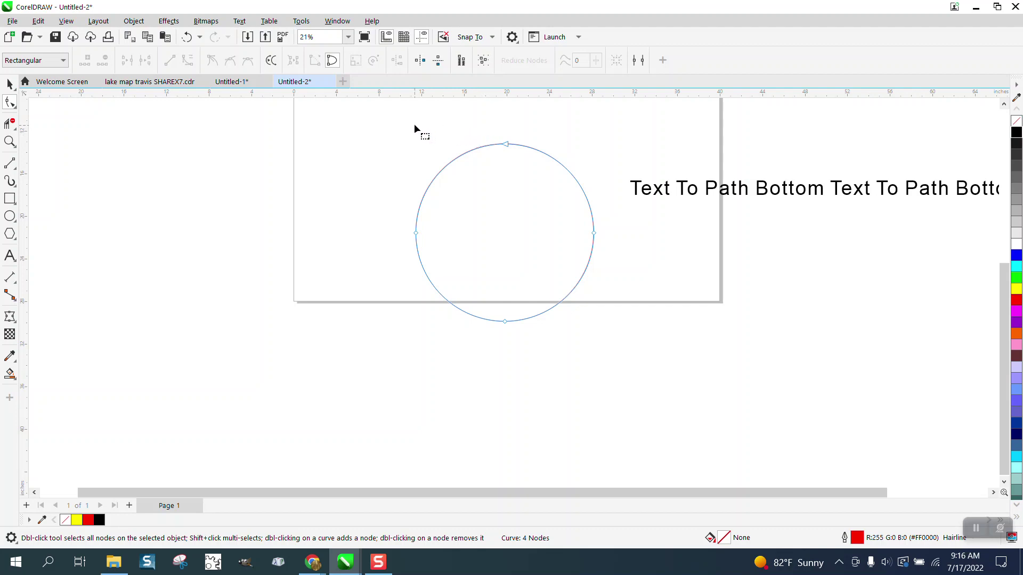
{"action": "left_click_drag", "start_coordinate": [616, 346], "coordinate": [616, 349]}
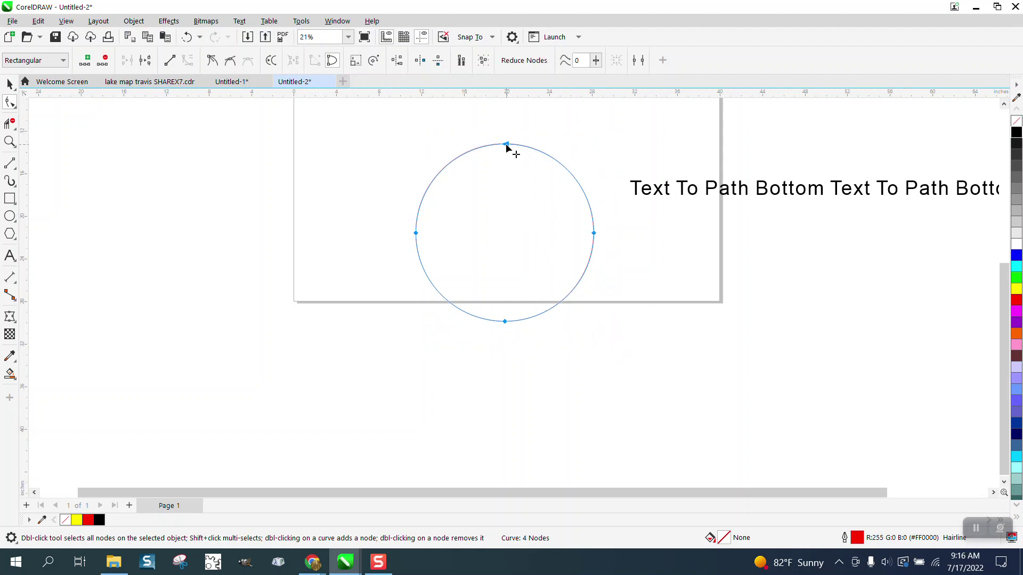
{"action": "right_click", "coordinate": [507, 145]}
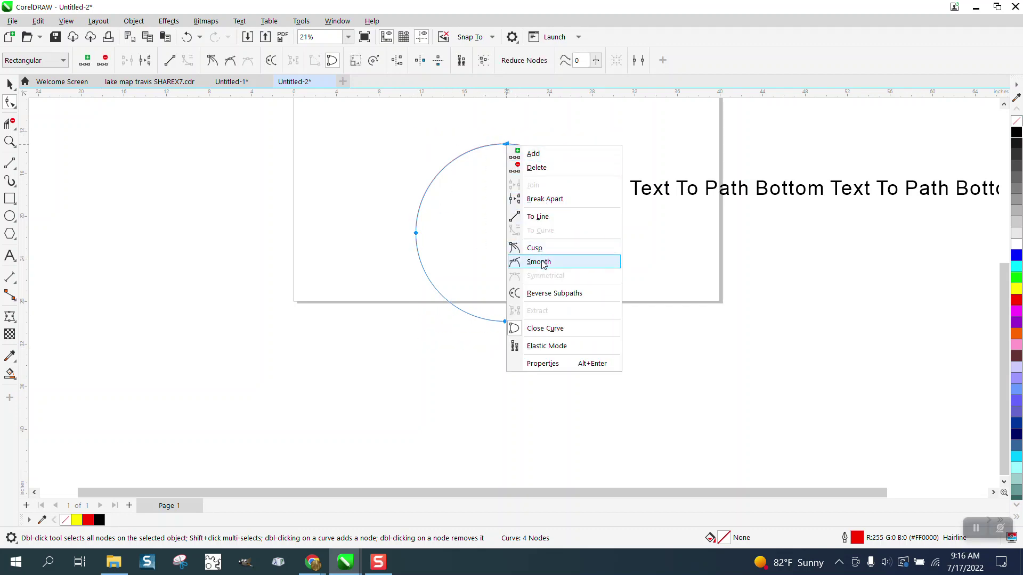
{"action": "left_click", "coordinate": [542, 293]}
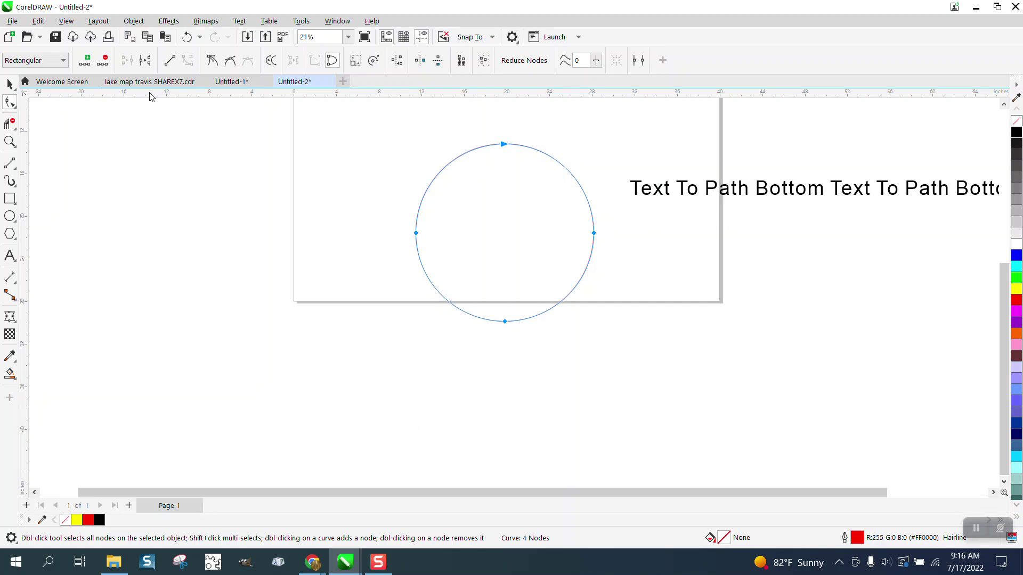
Step: Show the Properties docker with the curve's 52.456 in length
{"action": "left_click", "coordinate": [344, 25]}
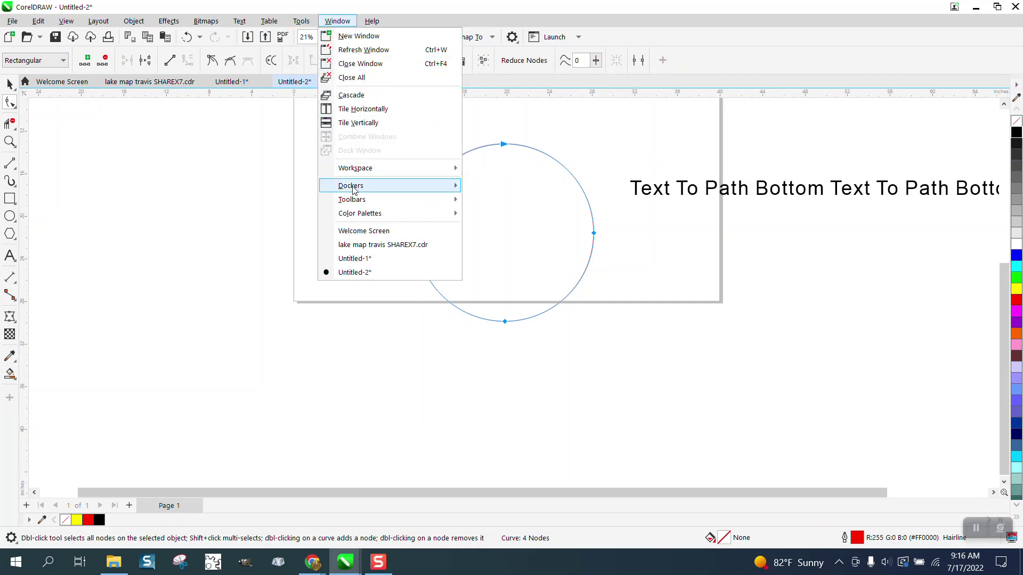
{"action": "mouse_move", "coordinate": [352, 187]}
{"action": "left_click", "coordinate": [538, 29]}
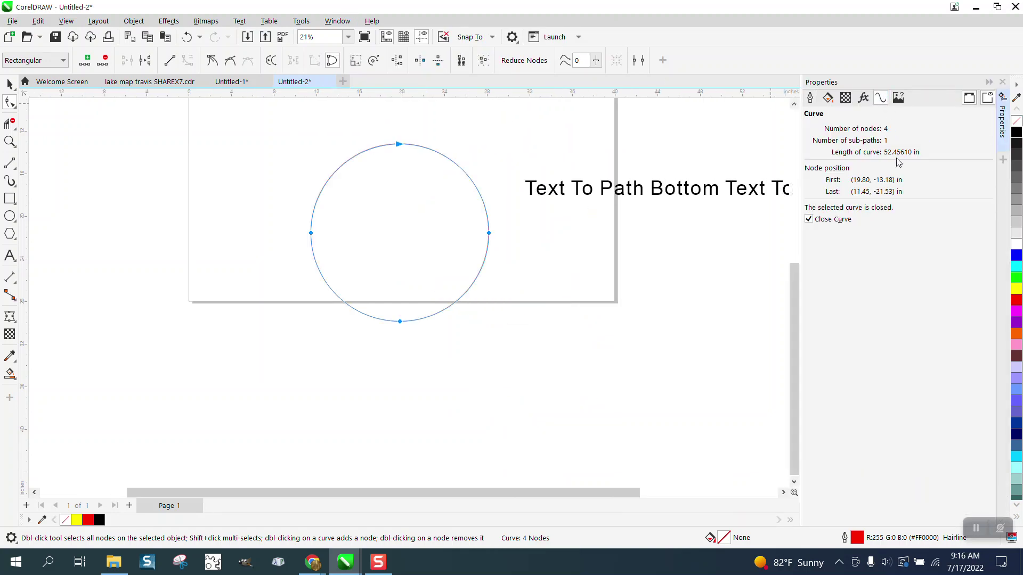
Step: Select the repeated 'Text To Path Bottom' line and move it above the circle
{"action": "left_click", "coordinate": [8, 82]}
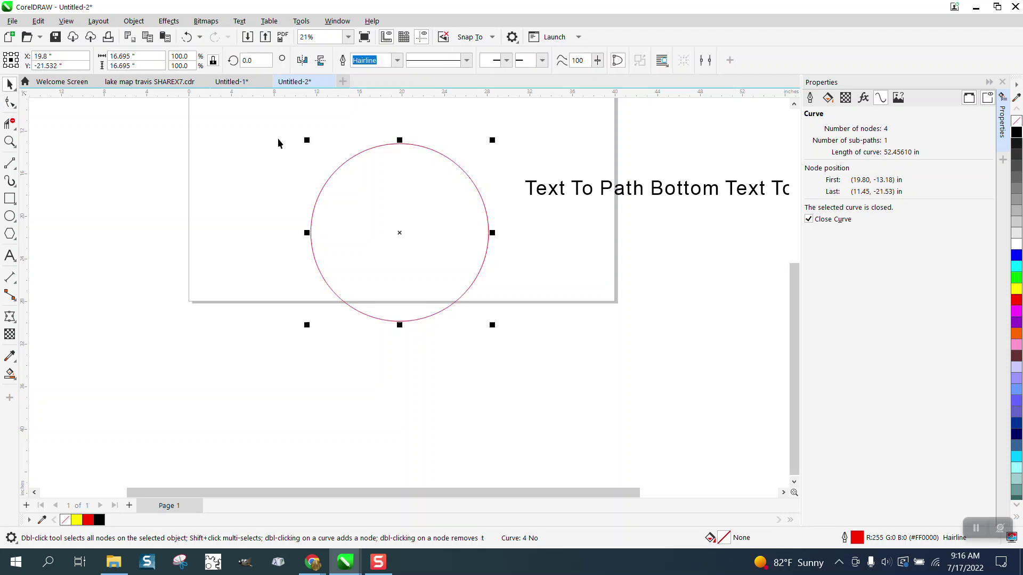
{"action": "left_click", "coordinate": [601, 192]}
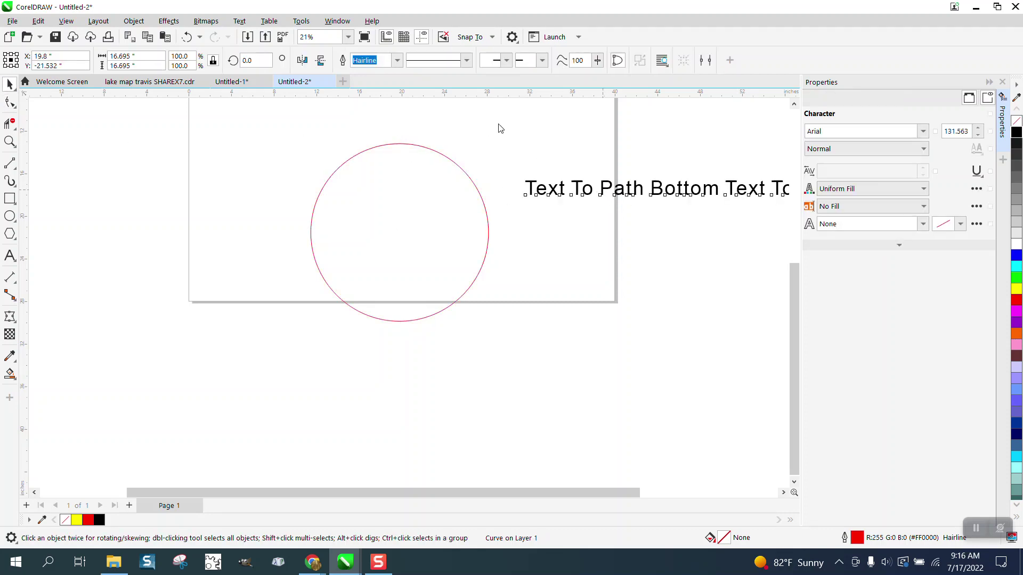
{"action": "left_click_drag", "start_coordinate": [568, 184], "coordinate": [510, 132]}
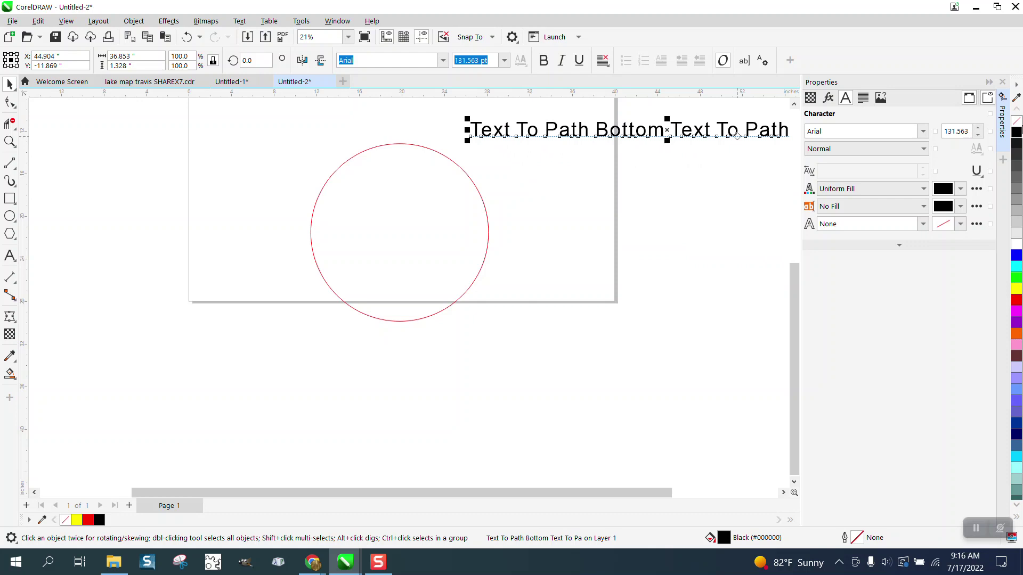
Step: Close the Properties docker and set the text's width to 51.45 inches
{"action": "left_click", "coordinate": [1002, 81]}
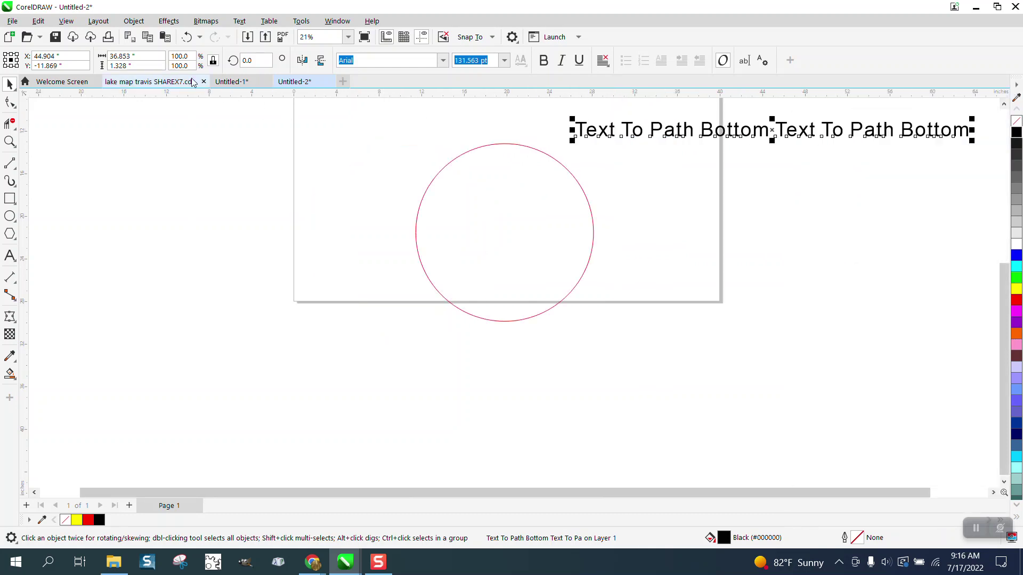
{"action": "left_click", "coordinate": [127, 56]}
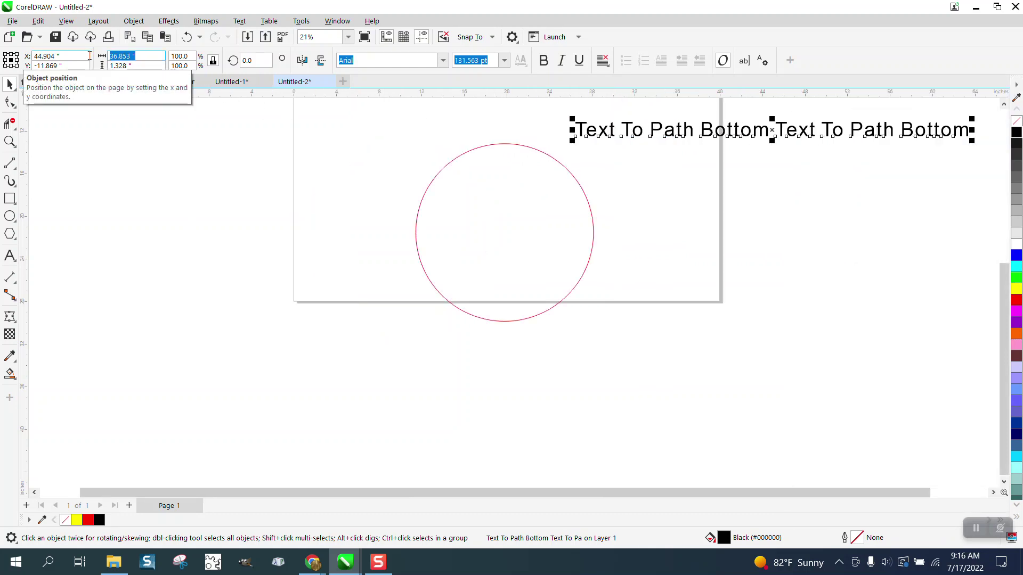
{"action": "type", "text": "51.45"}
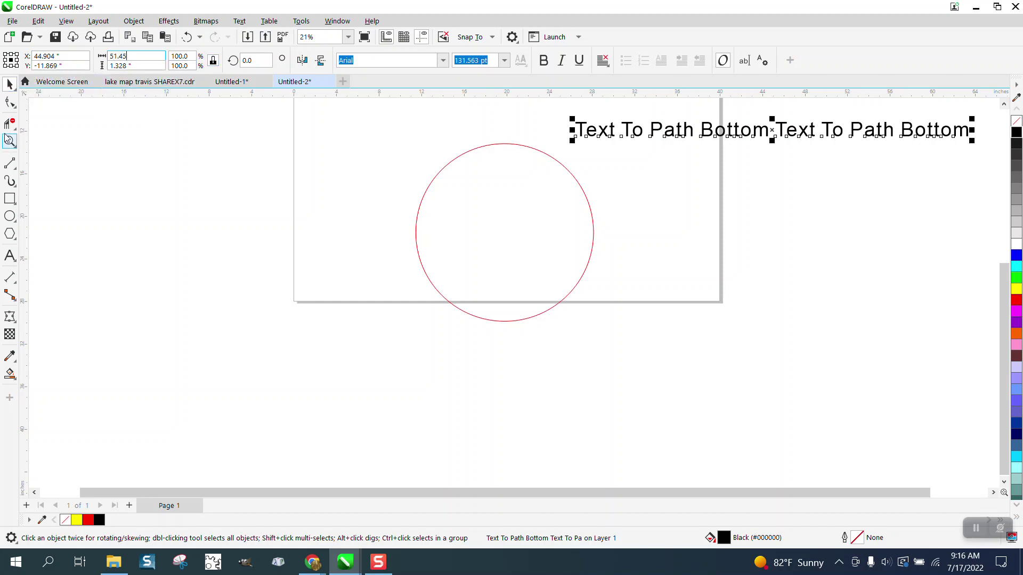
{"action": "key", "text": "Return"}
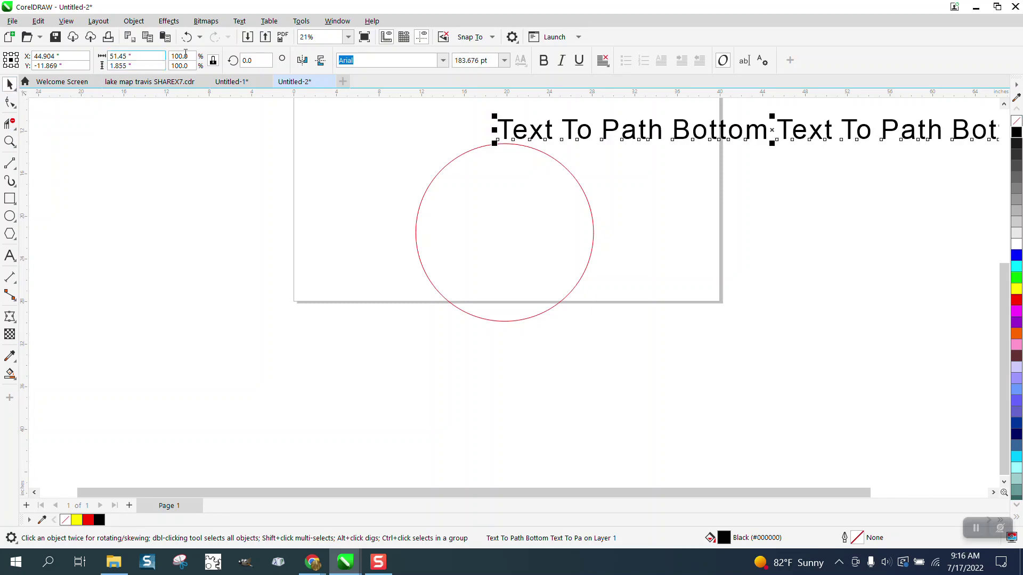
Step: Fit the 'Text To Path Bottom' line around the red circle's full circumference, then zoom out
{"action": "left_click", "coordinate": [239, 21]}
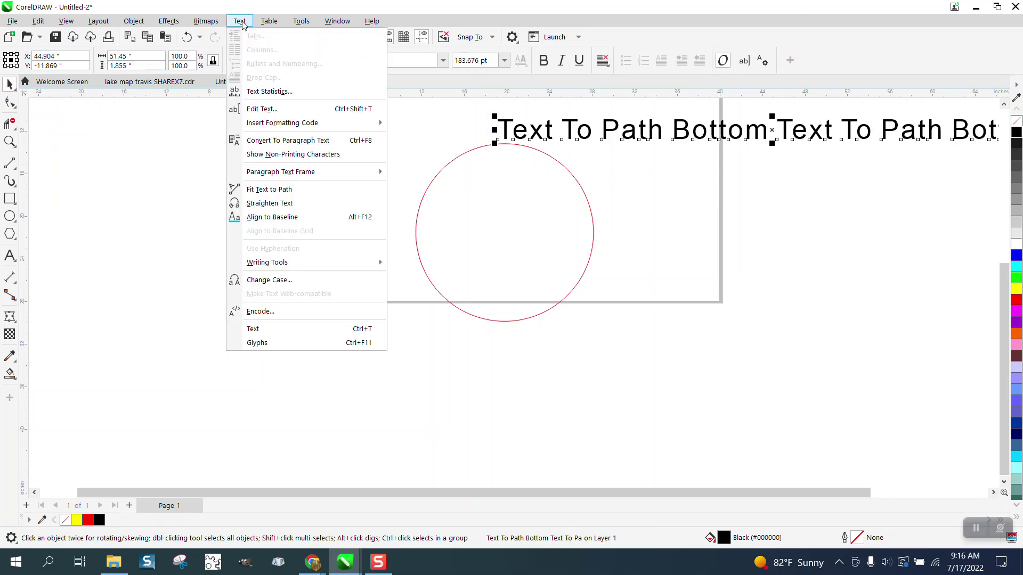
{"action": "left_click", "coordinate": [255, 189]}
{"action": "left_click", "coordinate": [489, 154]}
{"action": "left_click", "coordinate": [489, 145]}
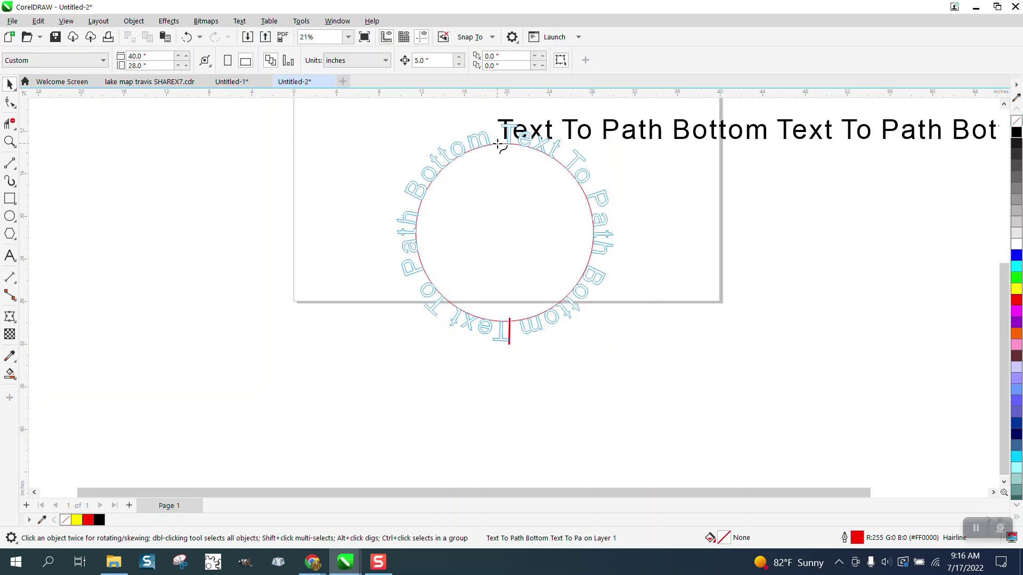
{"action": "left_click", "coordinate": [497, 142]}
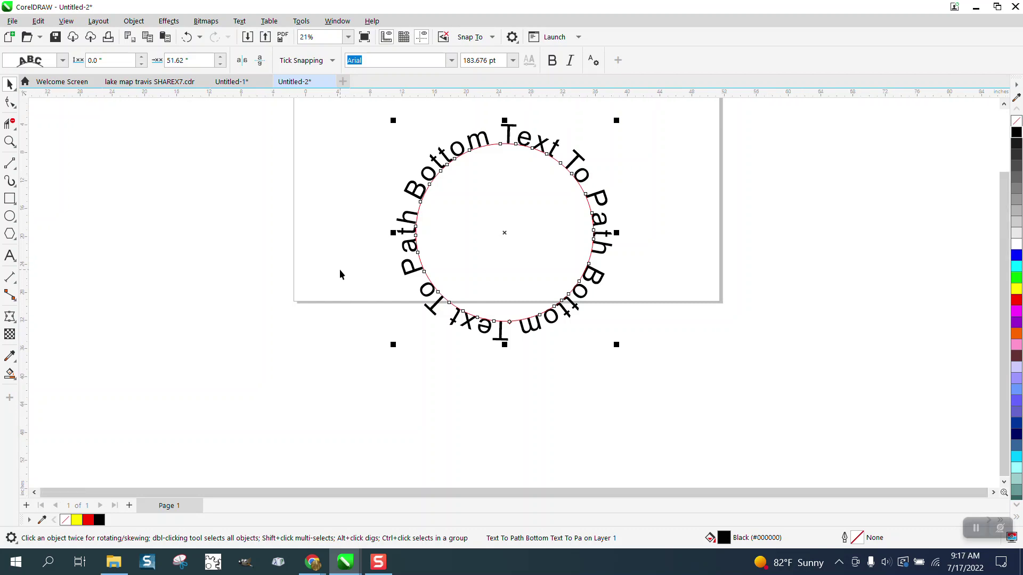
{"action": "scroll", "coordinate": [341, 272], "scroll_direction": "down", "scroll_amount": 1}
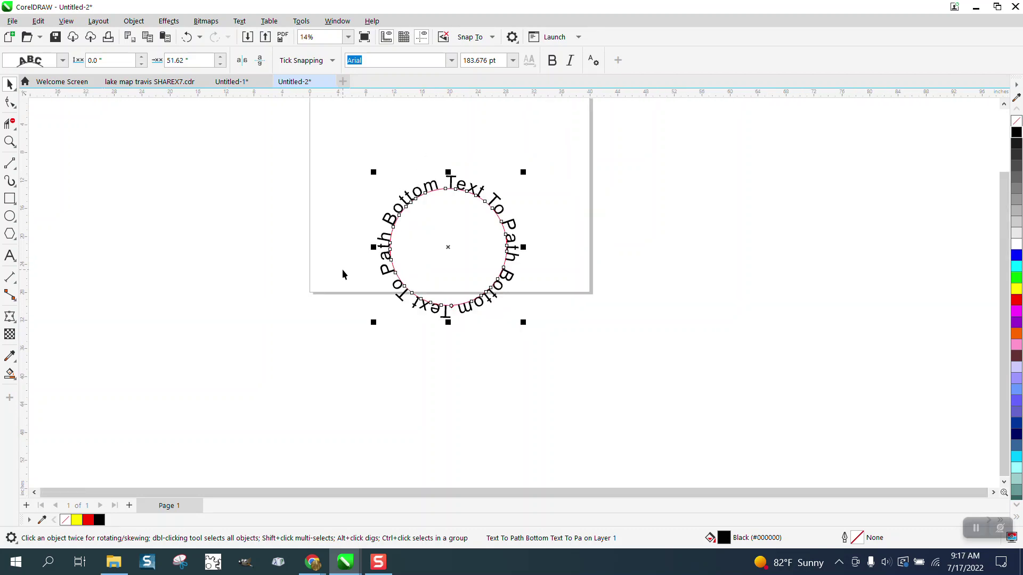